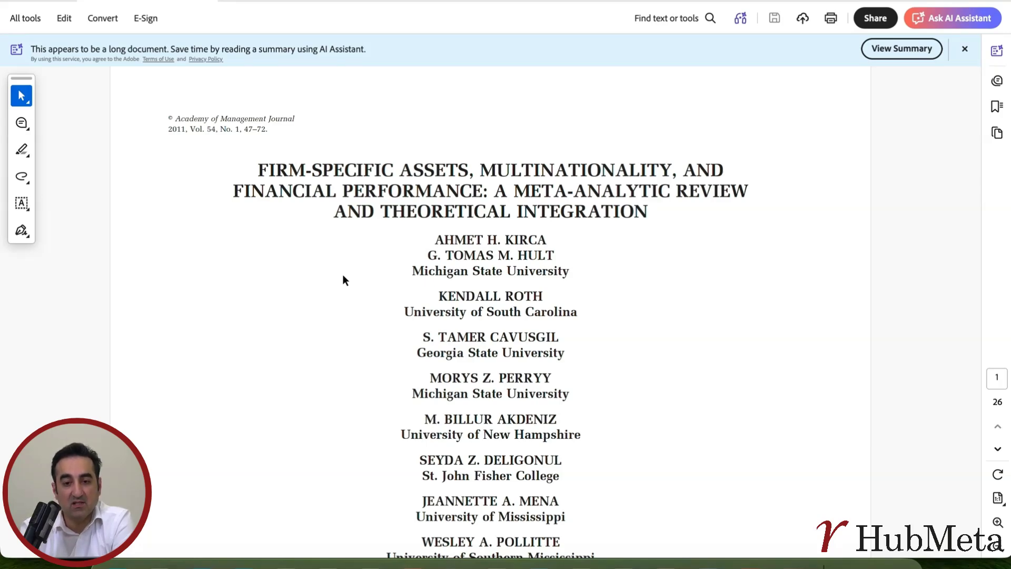
Step: Skim the paper in Acrobat and search it for 'method' to jump to the Methods section
scroll(343, 279, "down", 12)
scroll(344, 279, "up", 10)
scroll(344, 279, "up", 3)
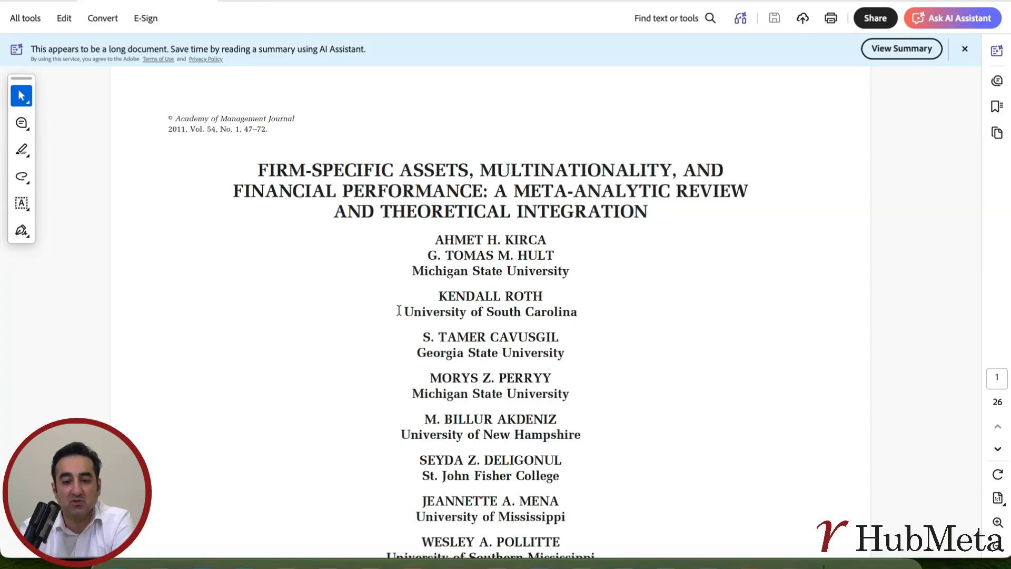
scroll(399, 310, "down", 20)
scroll(399, 310, "down", 20)
scroll(399, 310, "down", 2)
scroll(398, 310, "up", 15)
scroll(400, 315, "up", 20)
scroll(399, 310, "up", 10)
key("ctrl+f")
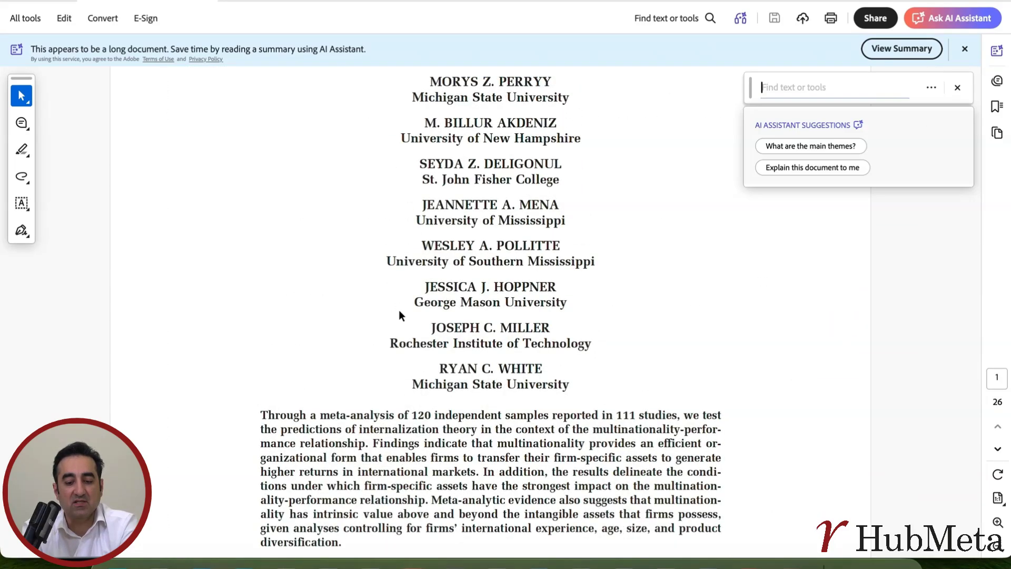
type("method")
key("Return")
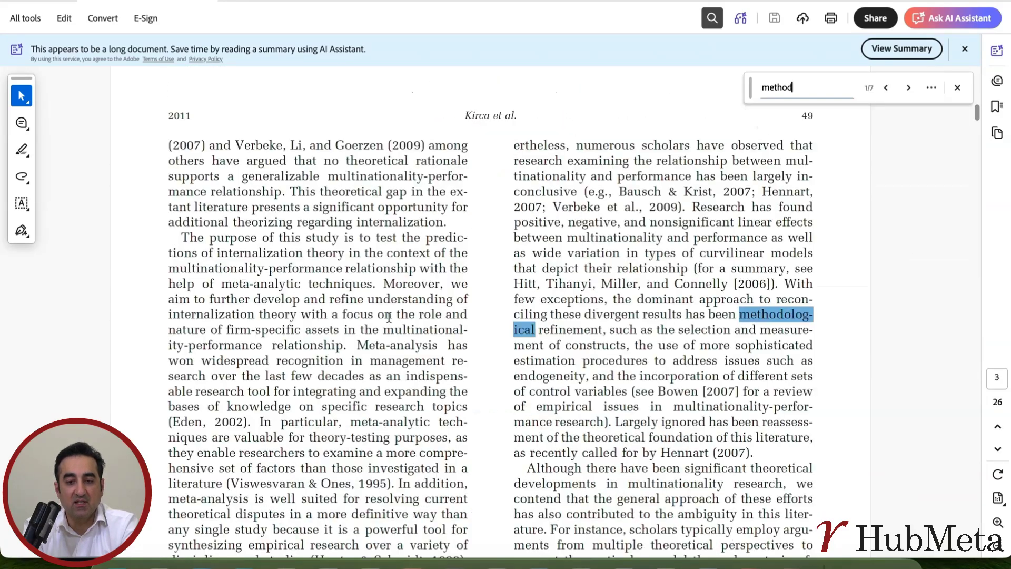
Step: Select the search-term passage under METHODS > Data Collection, then close the find bar
scroll(500, 357, "down", 10)
scroll(499, 357, "down", 15)
scroll(499, 357, "down", 20)
scroll(499, 357, "down", 20)
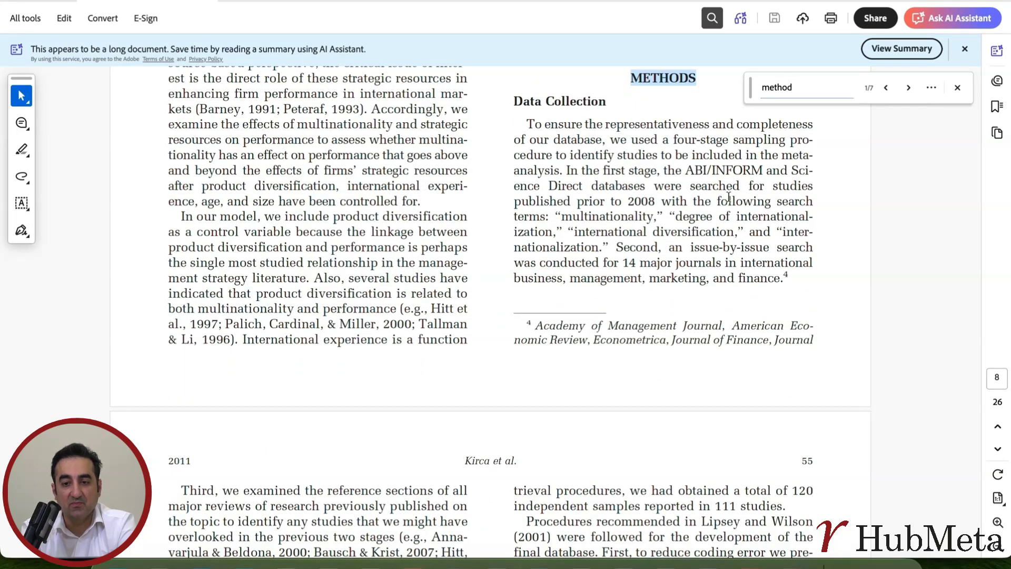
left_click_drag(548, 185, 690, 263)
left_click_drag(562, 217, 653, 255)
scroll(651, 256, "down", 3)
left_click_drag(539, 171, 641, 188)
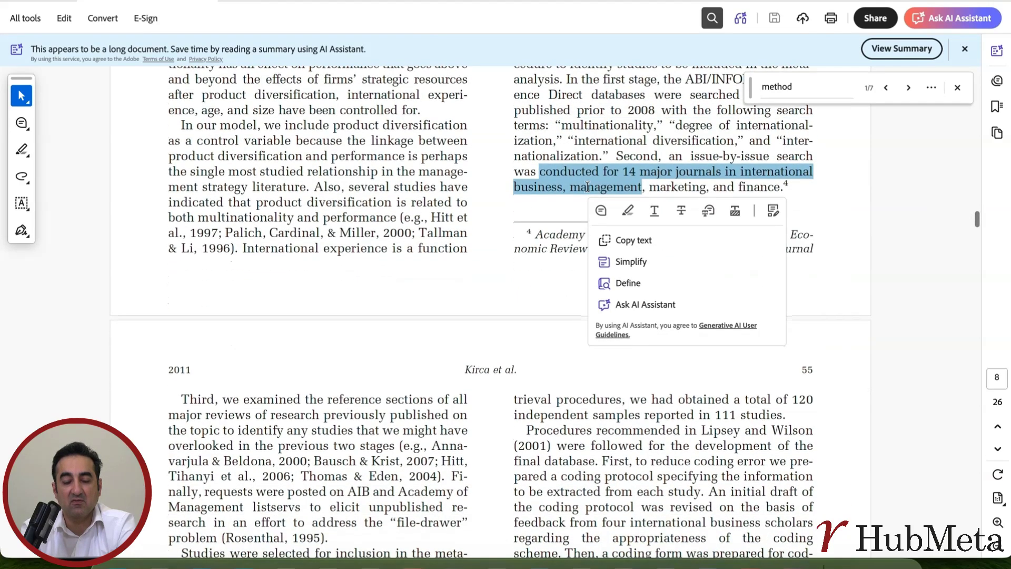
left_click(957, 88)
scroll(631, 253, "up", 1)
scroll(631, 258, "up", 1)
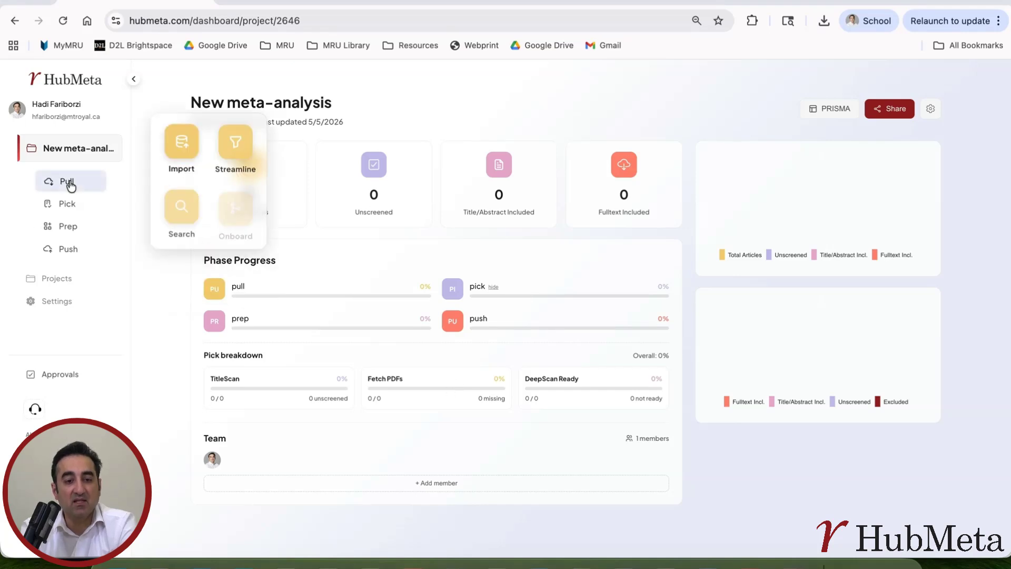
Step: Go to Pull > Search in the sidebar for the New meta-analysis project
mouse_move(77, 204)
mouse_move(65, 183)
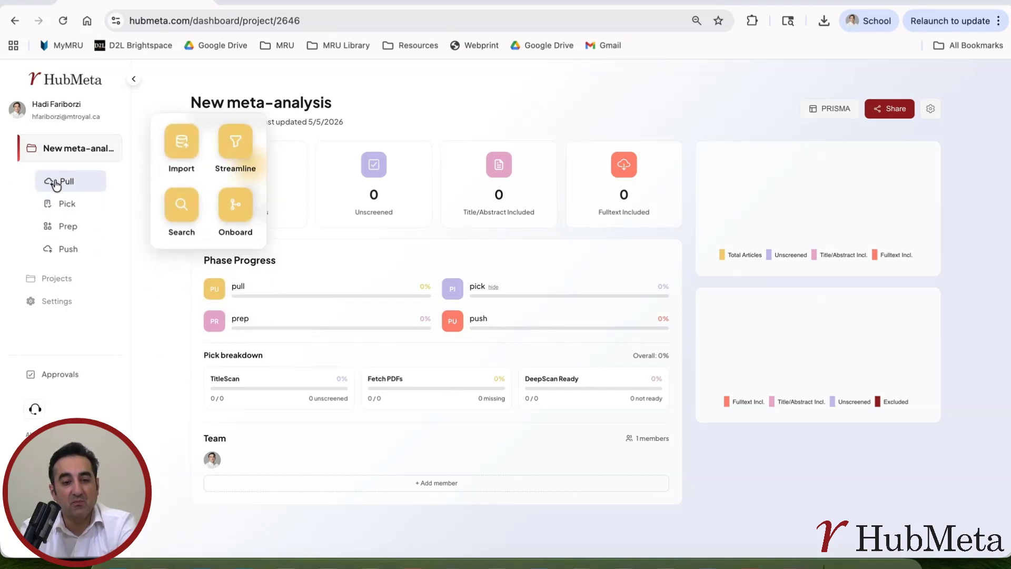
left_click(184, 212)
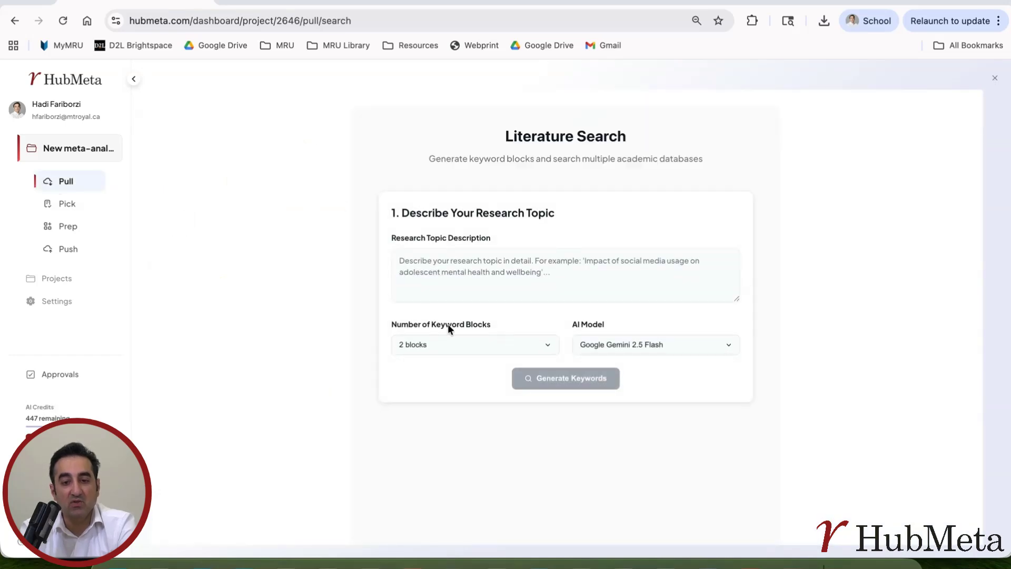
Step: Enter 'a meta-analysis on the effect of multinationlliy on performance for firms.' and paste the PDF's search-term passage
left_click(467, 266)
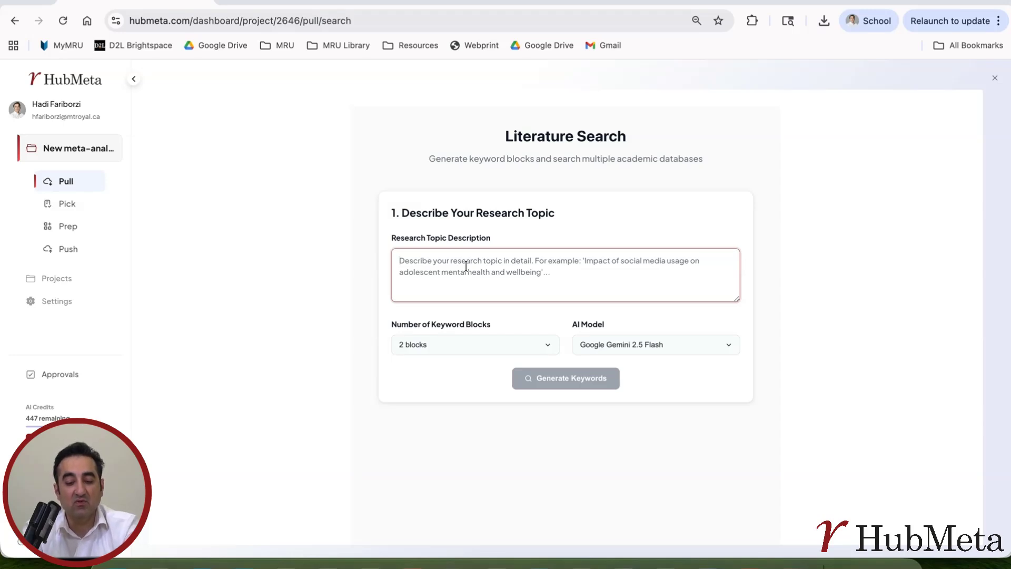
type("a")
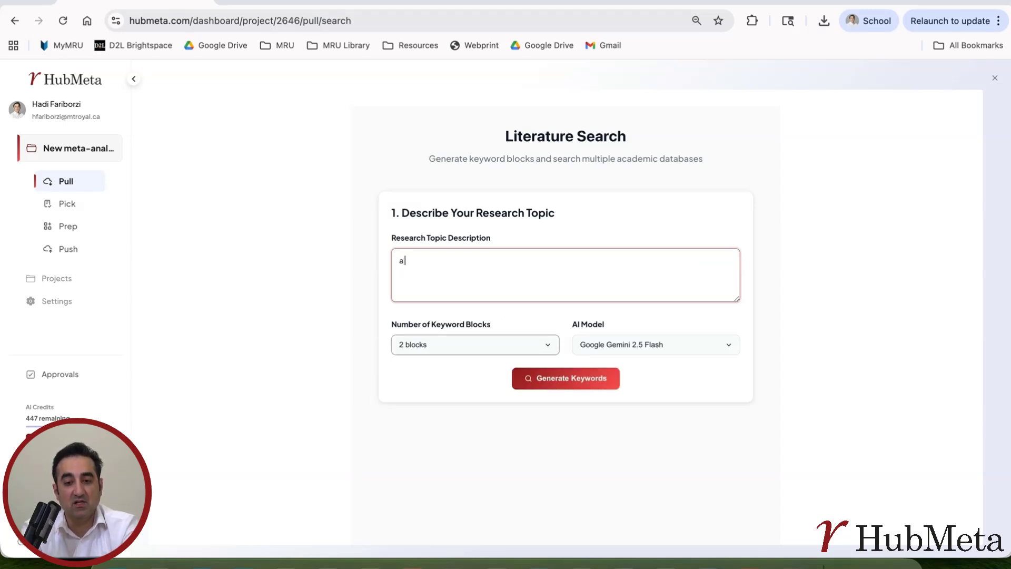
type(" meta-analysis")
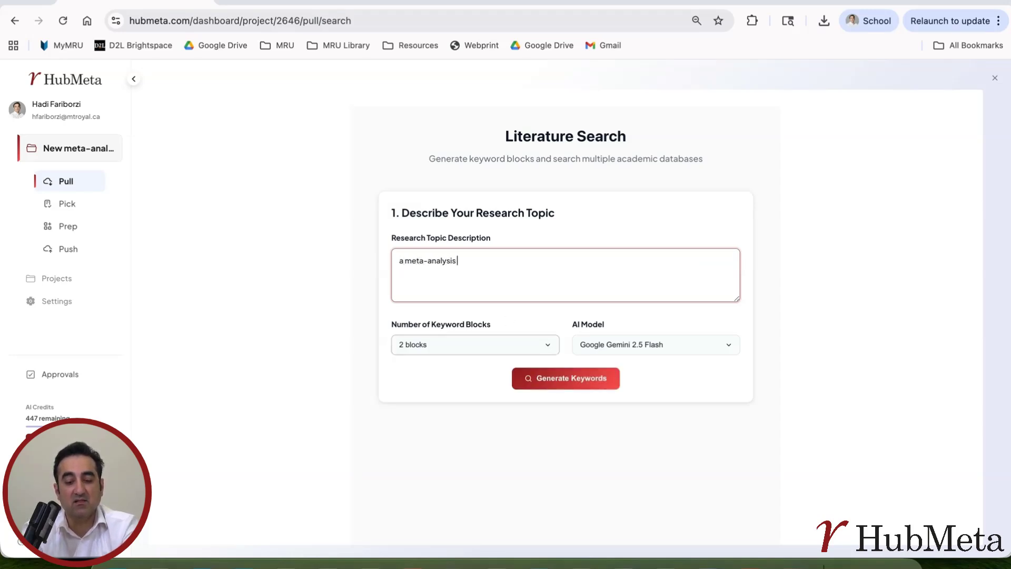
type(" on the effect")
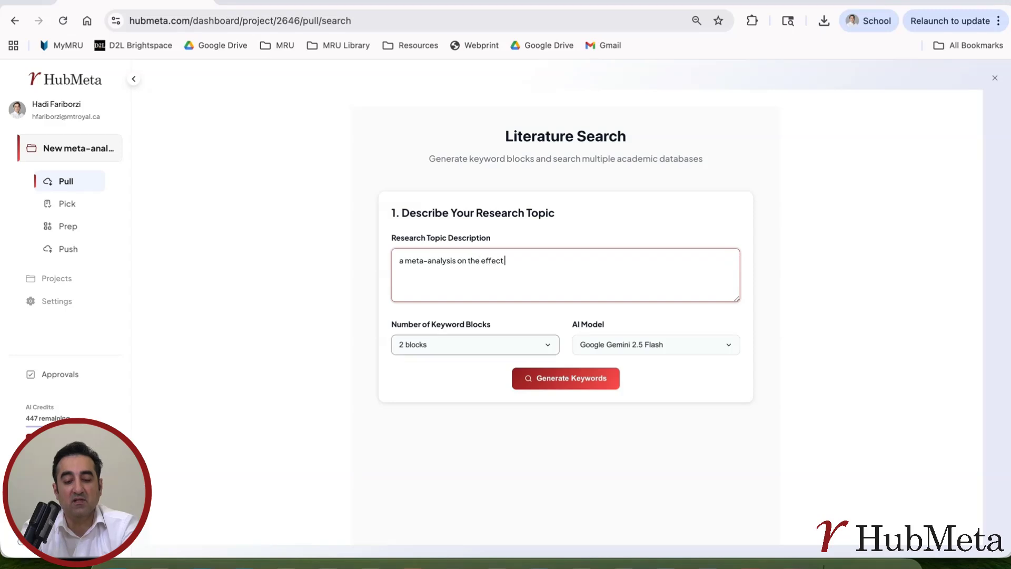
type(" of multinationlli")
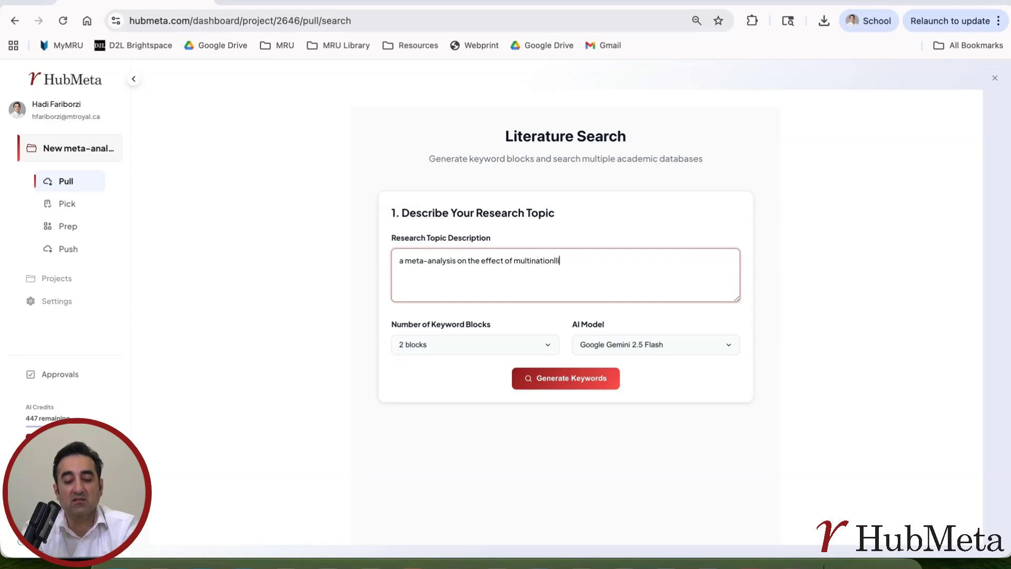
type("y on perfor")
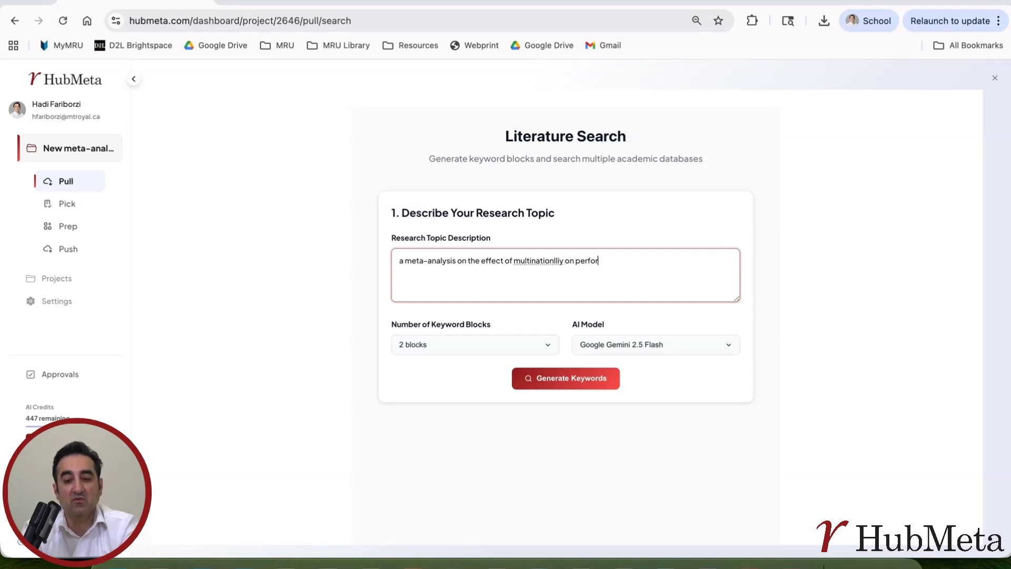
type("mance for firms.")
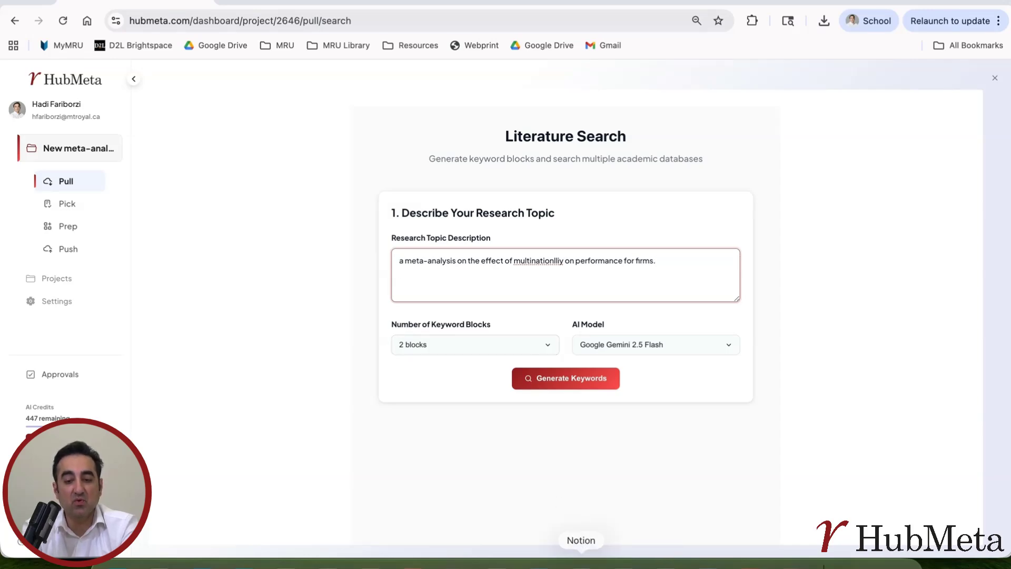
left_click(749, 566)
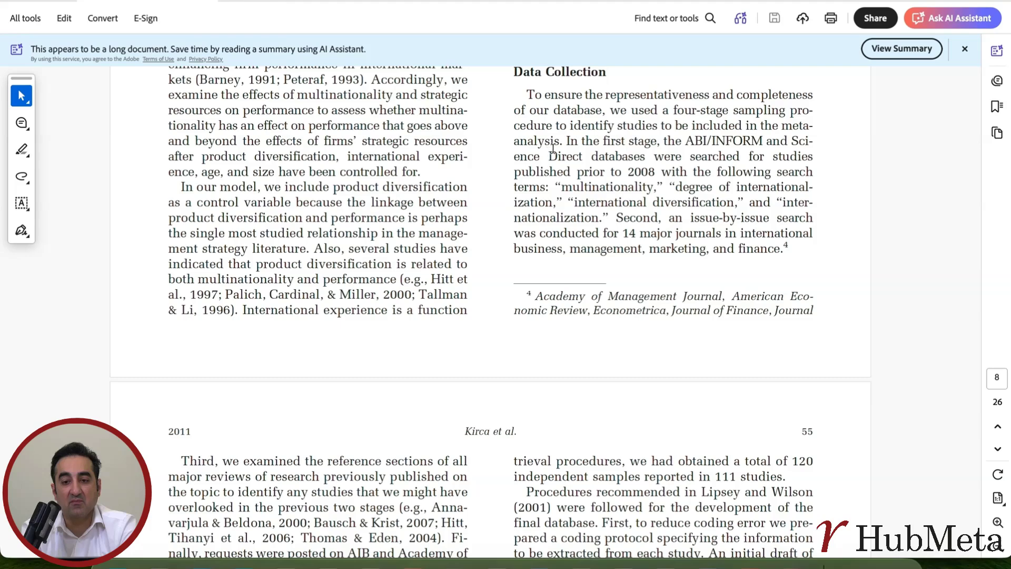
left_click_drag(566, 140, 611, 217)
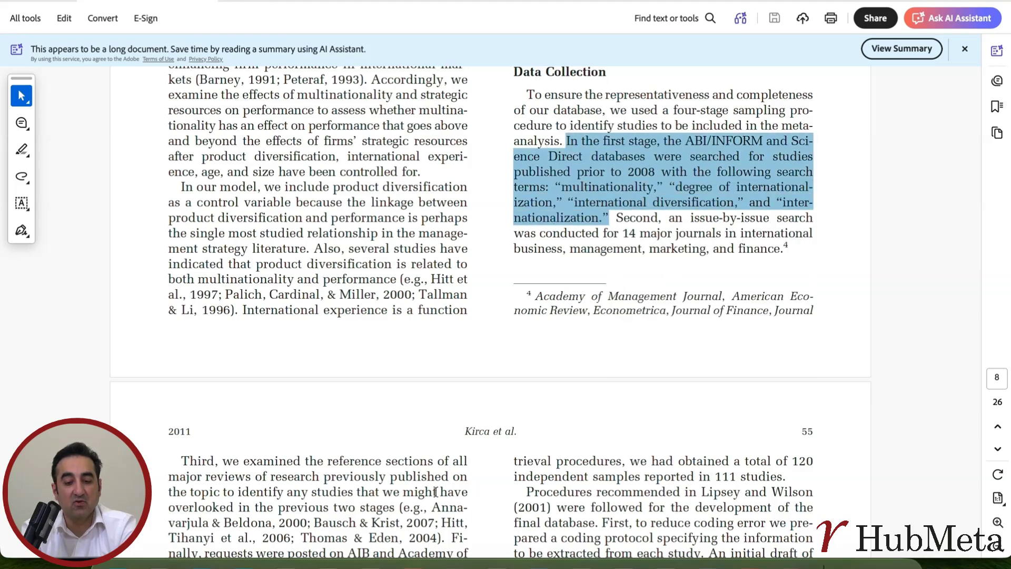
left_click(623, 565)
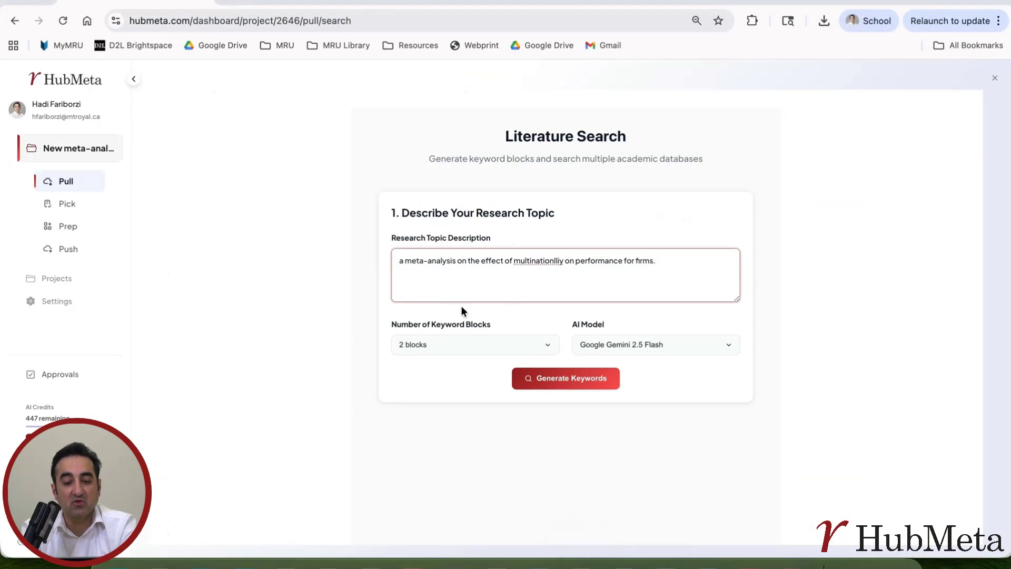
type("In the first stage, the ABI/INFORM and Science Direct databases were searched for studies published prior to 2008 with the following search terms: \"multinationality,\" \"degree of internationalization,\" \"international diversification,\" and \"internationalization.\"")
Step: Keep the keyword blocks at 2 and generate keywords from the topic description
scroll(592, 287, "down", 2)
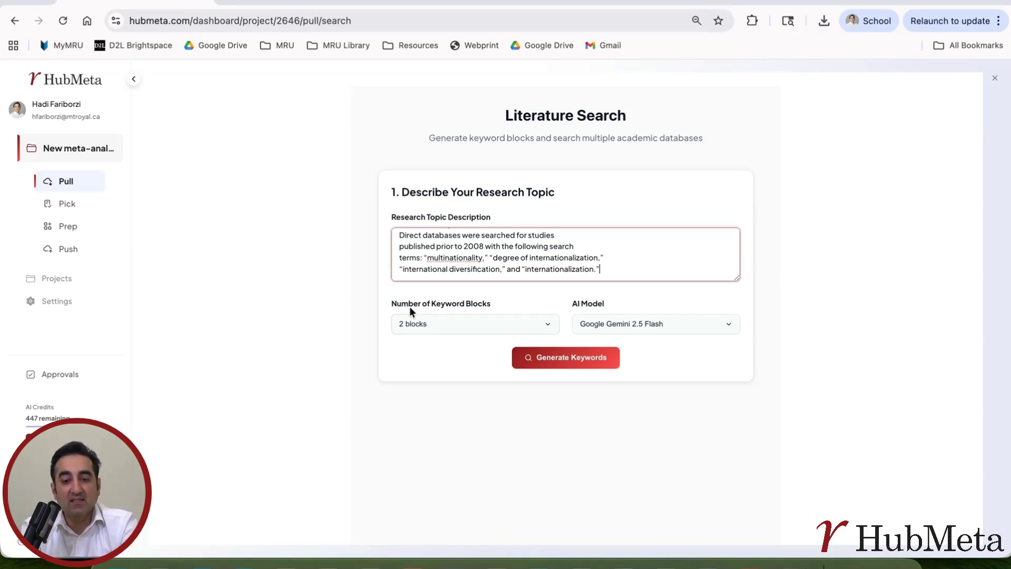
left_click(548, 323)
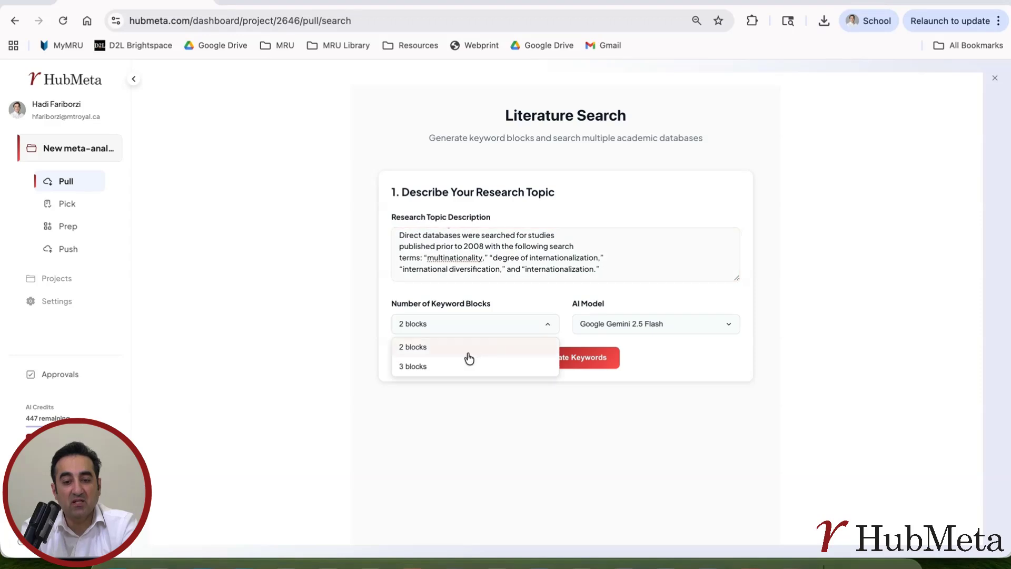
left_click(546, 323)
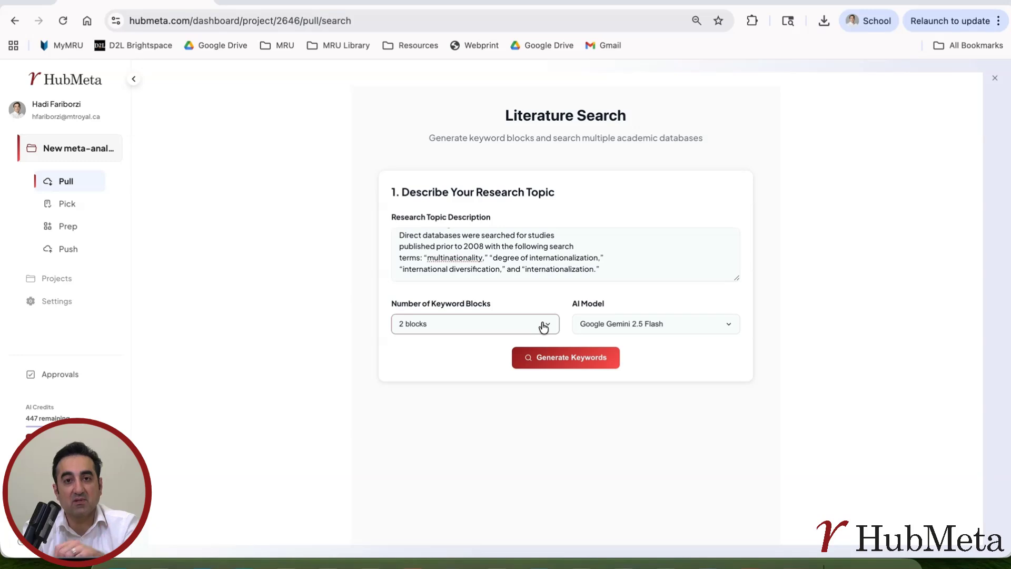
left_click(563, 363)
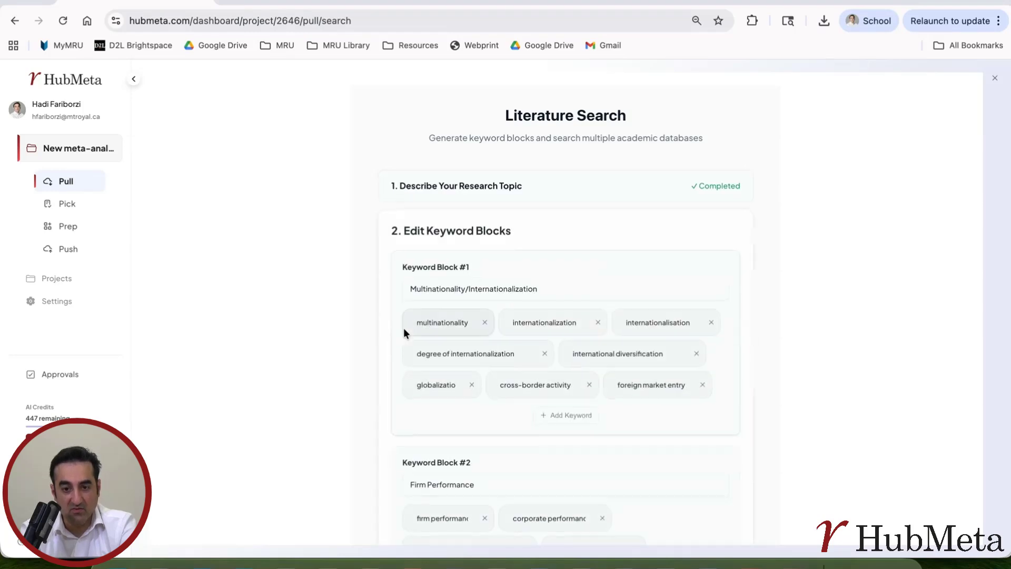
Step: Review the Multinationality/Internationalization and Firm Performance keyword chips down to Continue to Database Selection
scroll(805, 270, "down", 1)
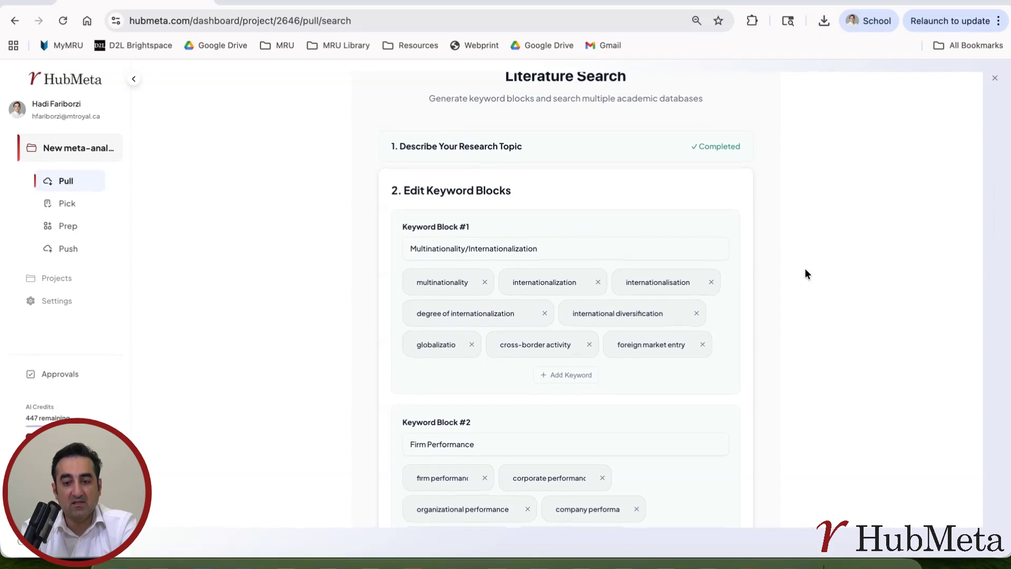
scroll(654, 280, "down", 5)
scroll(654, 279, "up", 3)
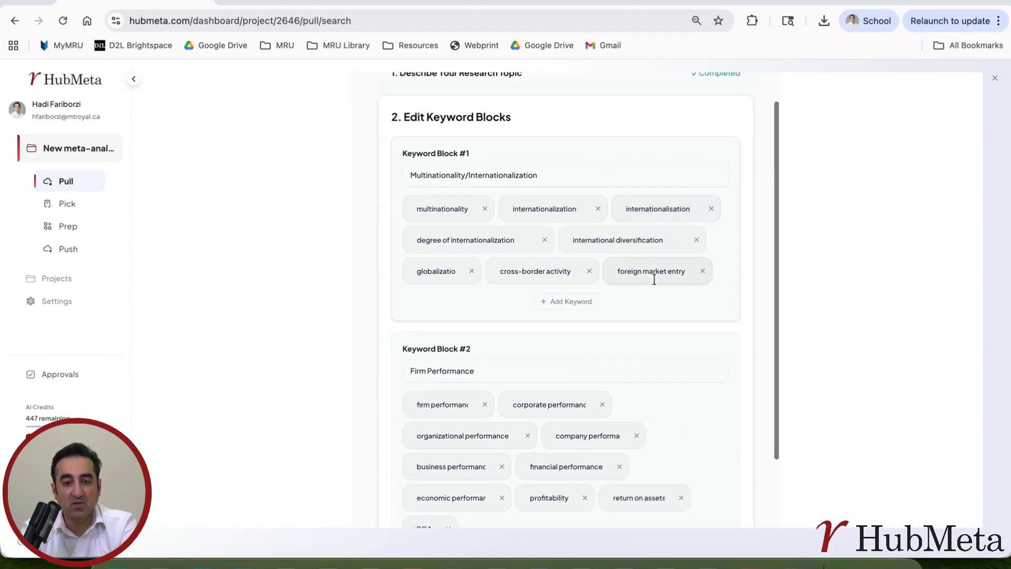
left_click_drag(415, 174, 548, 183)
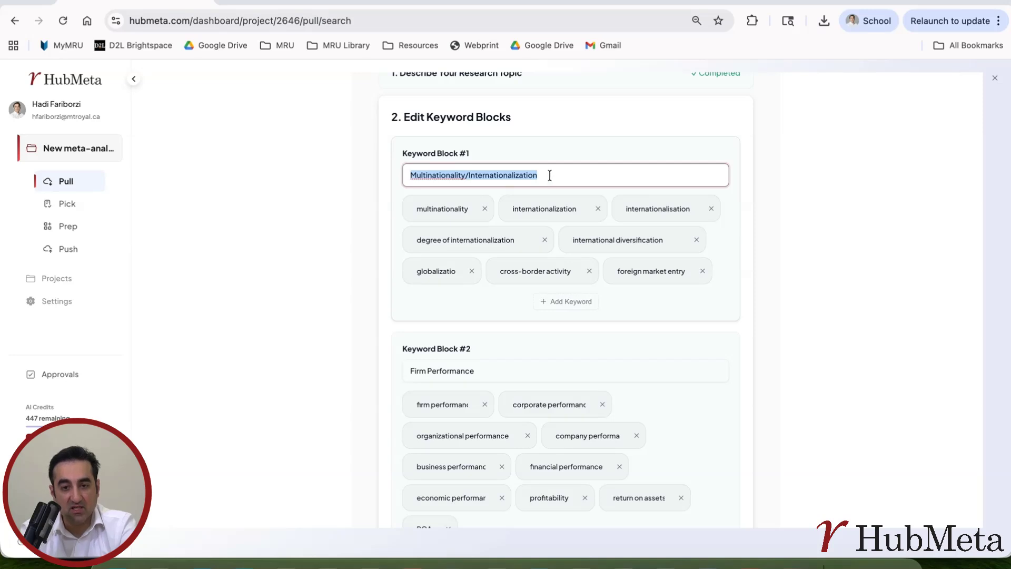
left_click(549, 175)
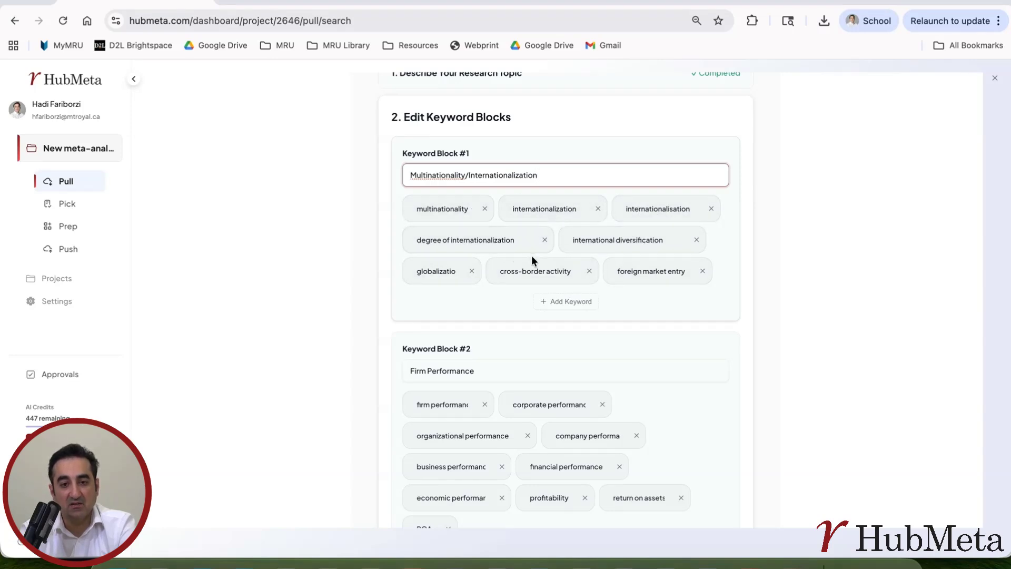
scroll(532, 260, "down", 3)
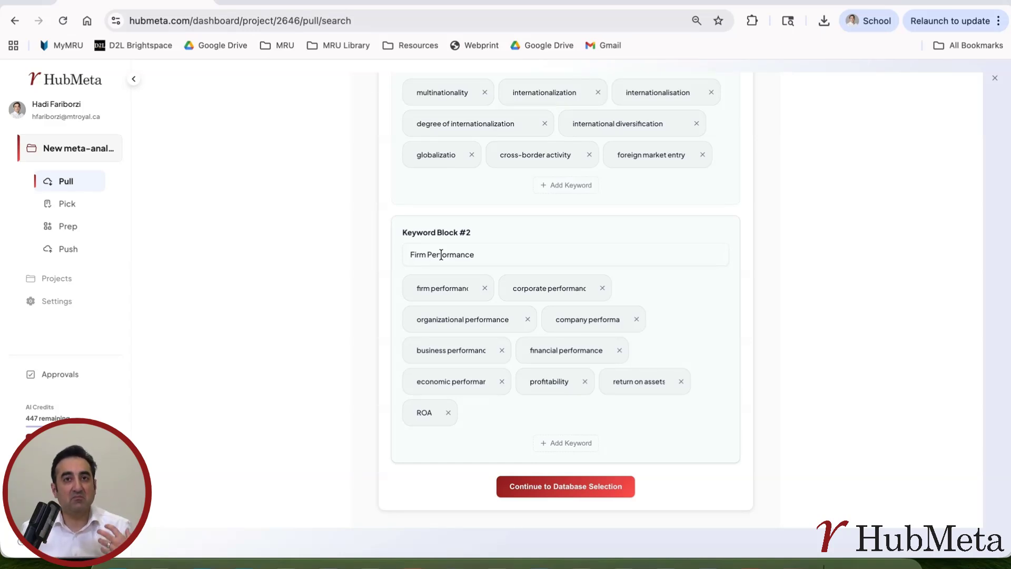
scroll(440, 253, "up", 4)
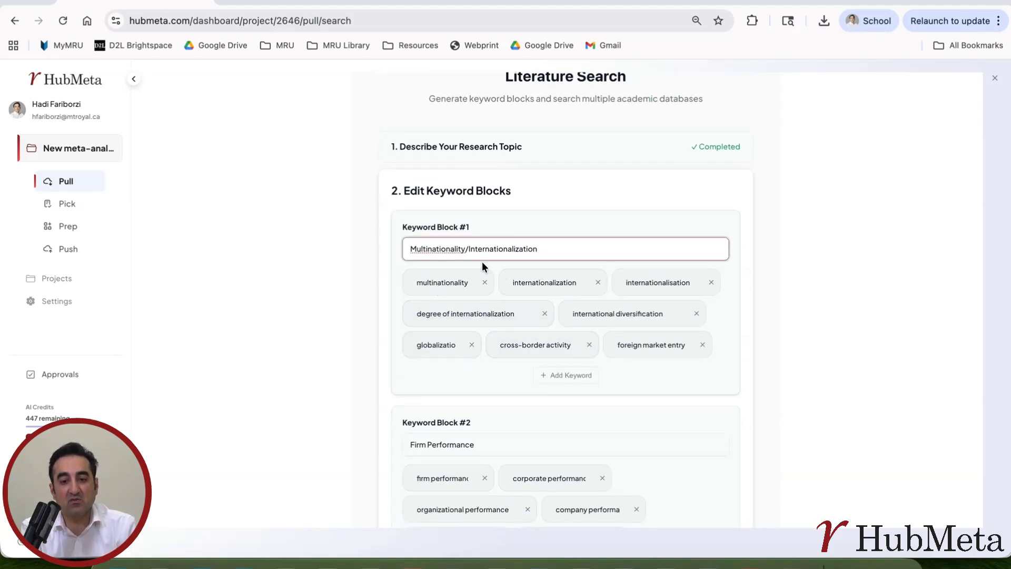
scroll(516, 323, "down", 4)
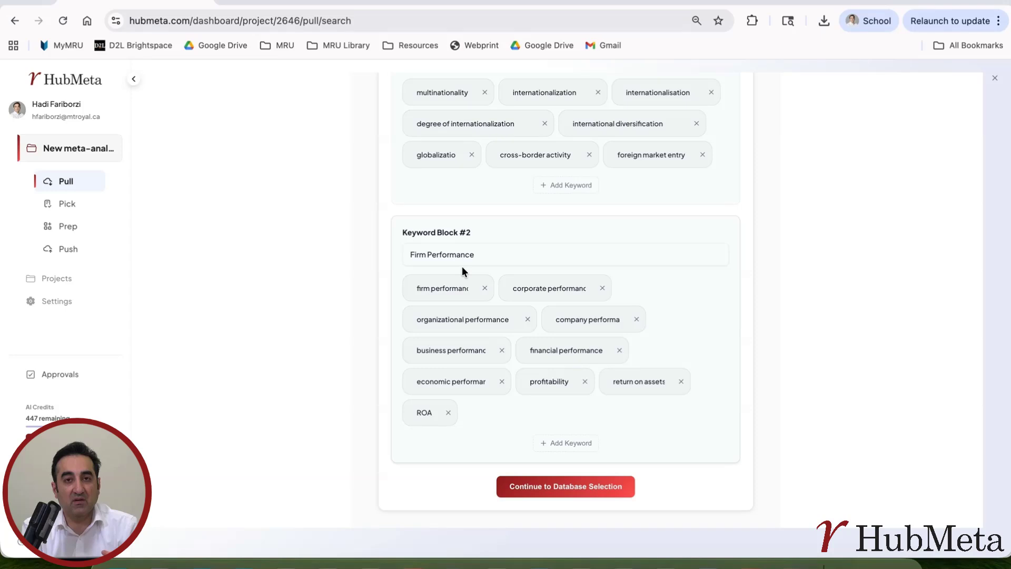
scroll(463, 266, "up", 4)
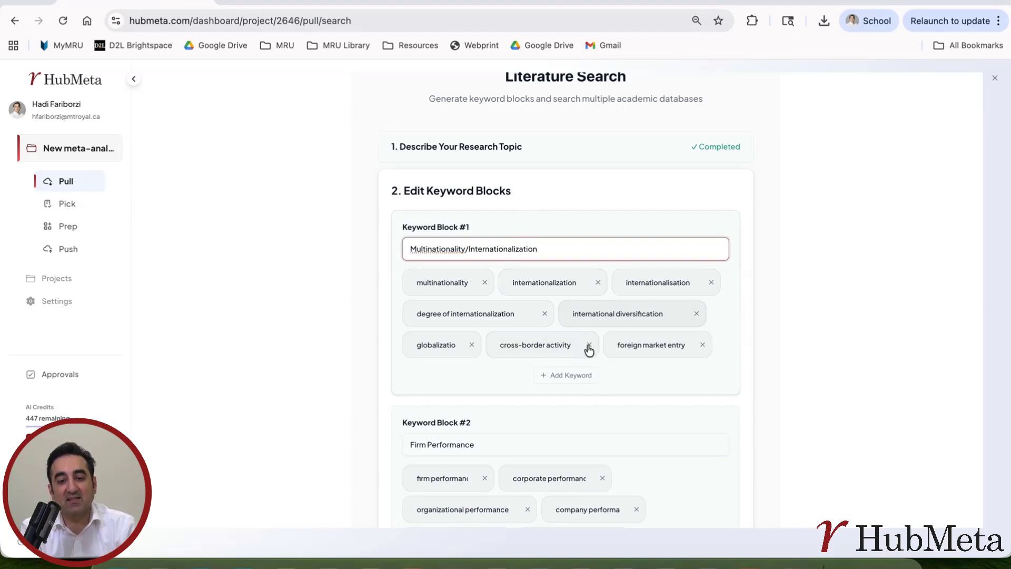
scroll(587, 350, "down", 1)
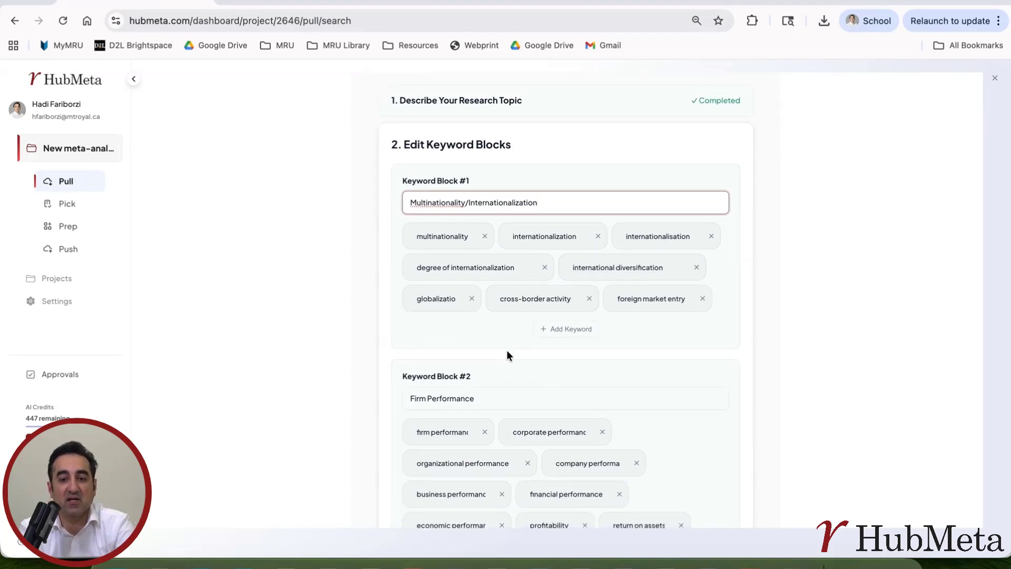
scroll(506, 350, "down", 1)
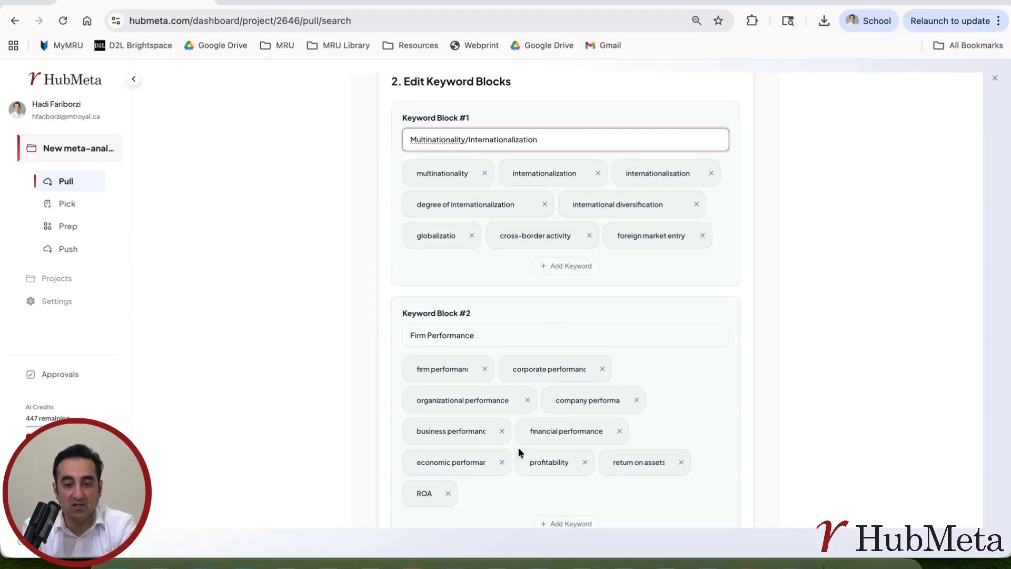
scroll(518, 451, "down", 2)
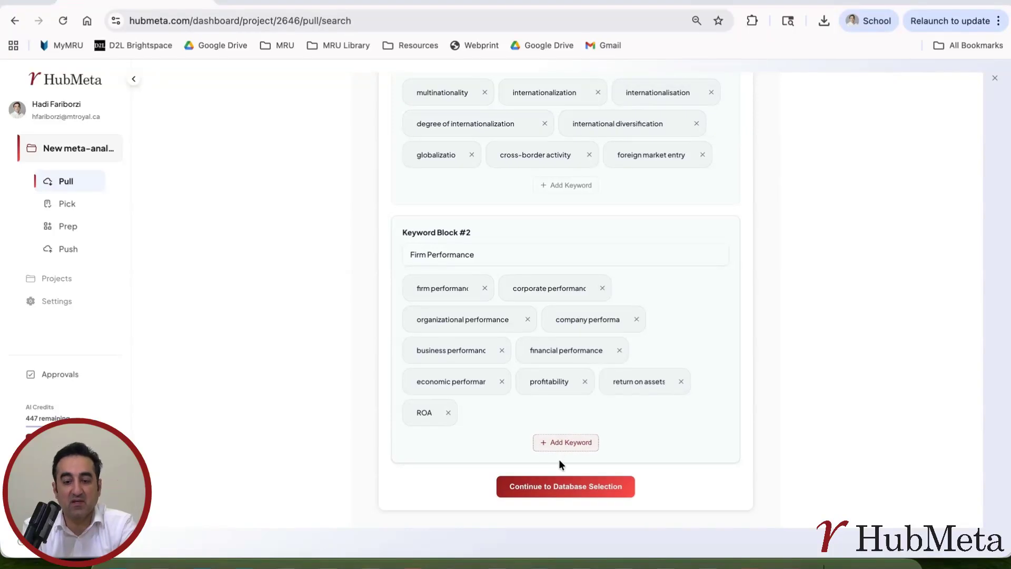
Step: Select Web of Science, Scopus and ABI/INFORM as databases and generate queries for all three
left_click(567, 490)
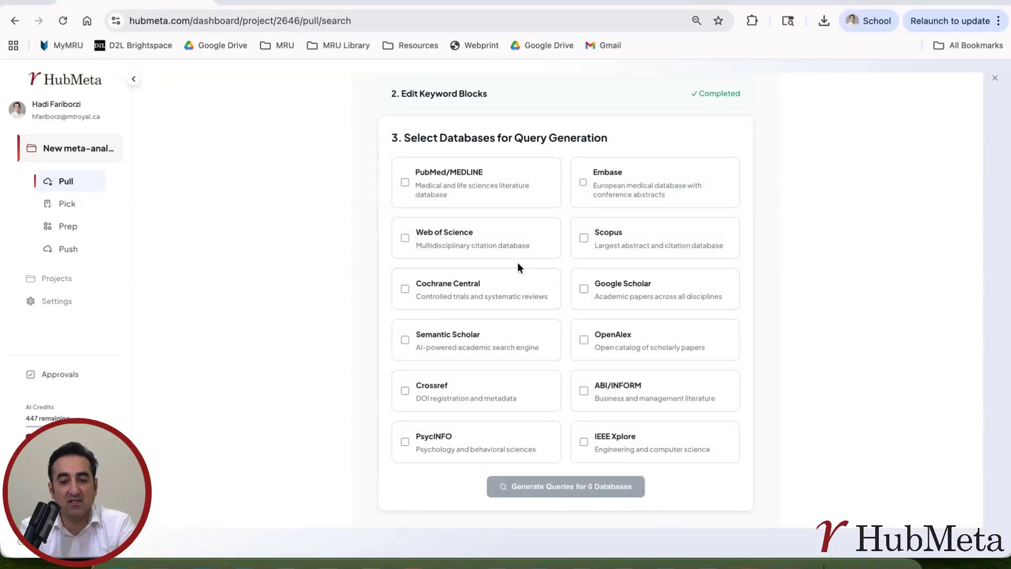
left_click(429, 242)
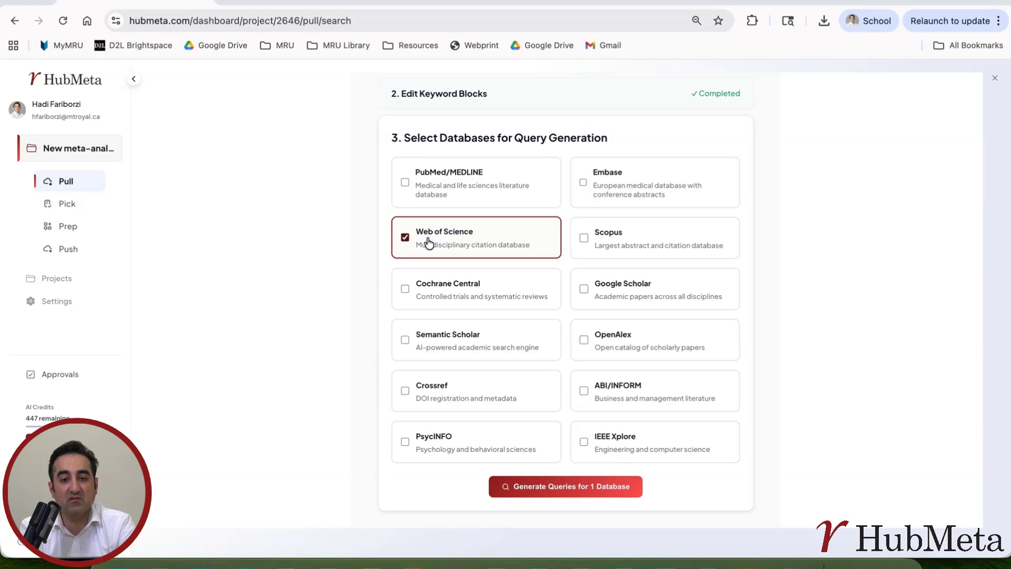
left_click(607, 247)
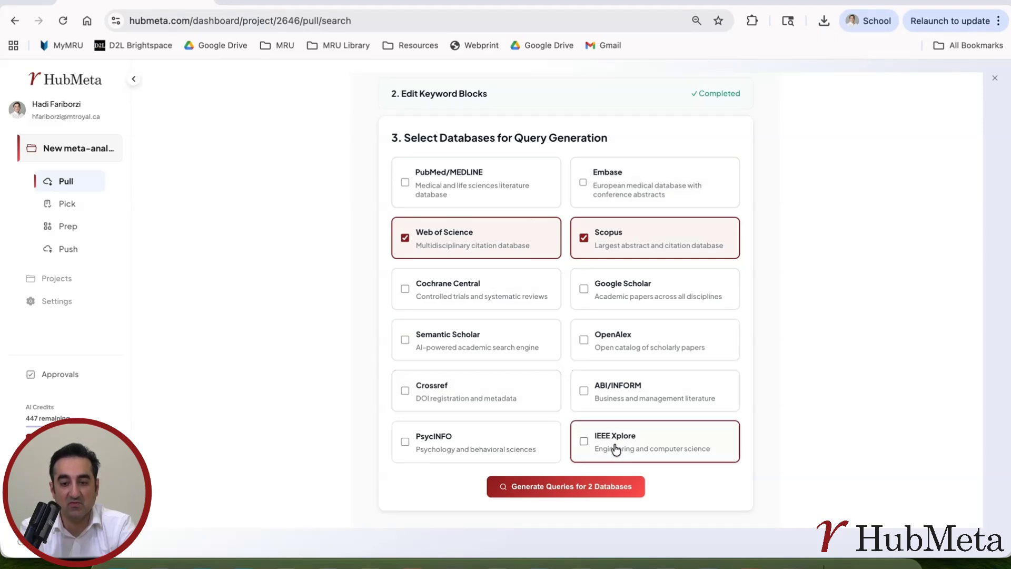
left_click(617, 395)
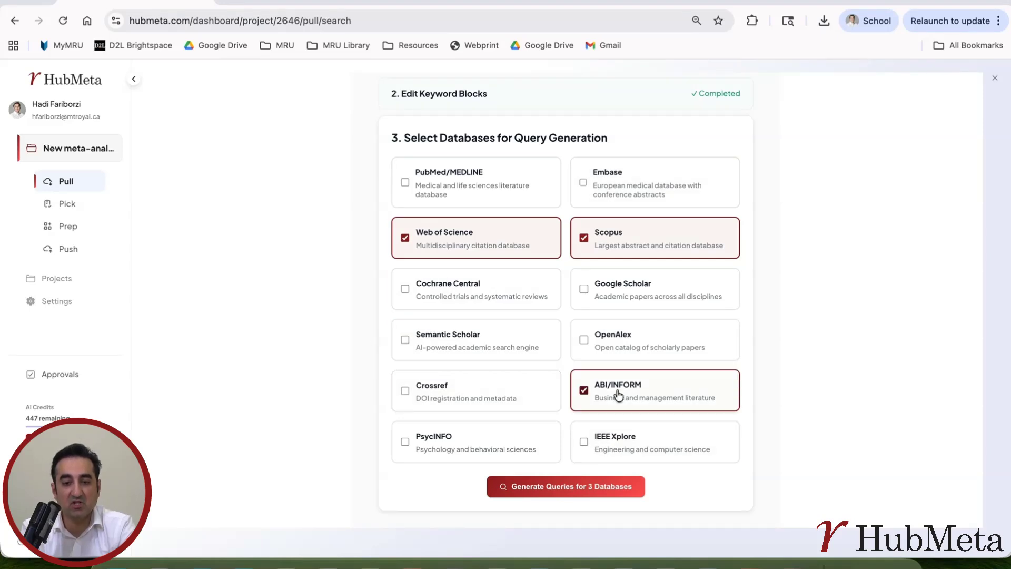
left_click(560, 489)
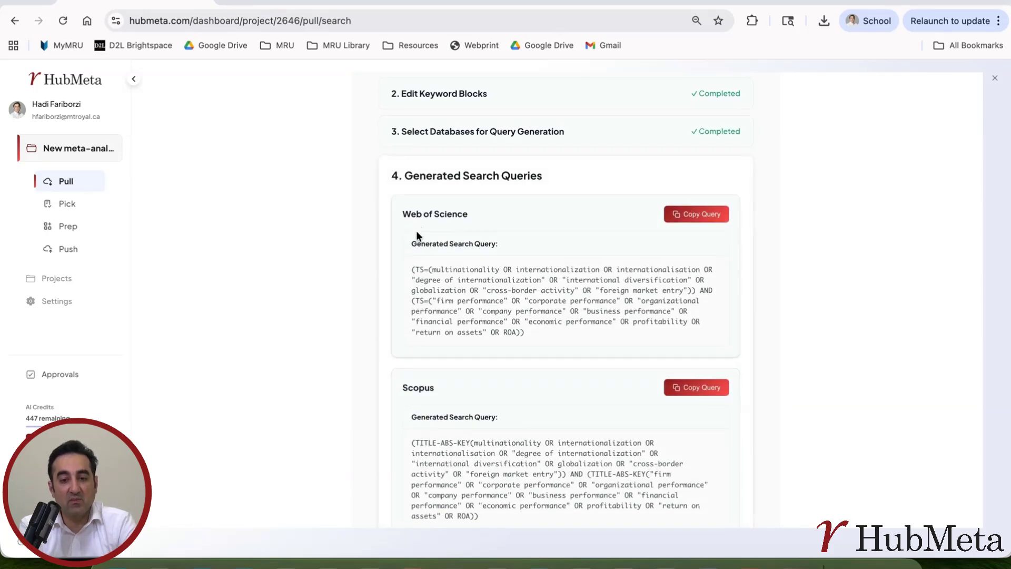
Step: Look over the generated query cards for Web of Science, Scopus and ABI/INFORM
scroll(487, 337, "down", 4)
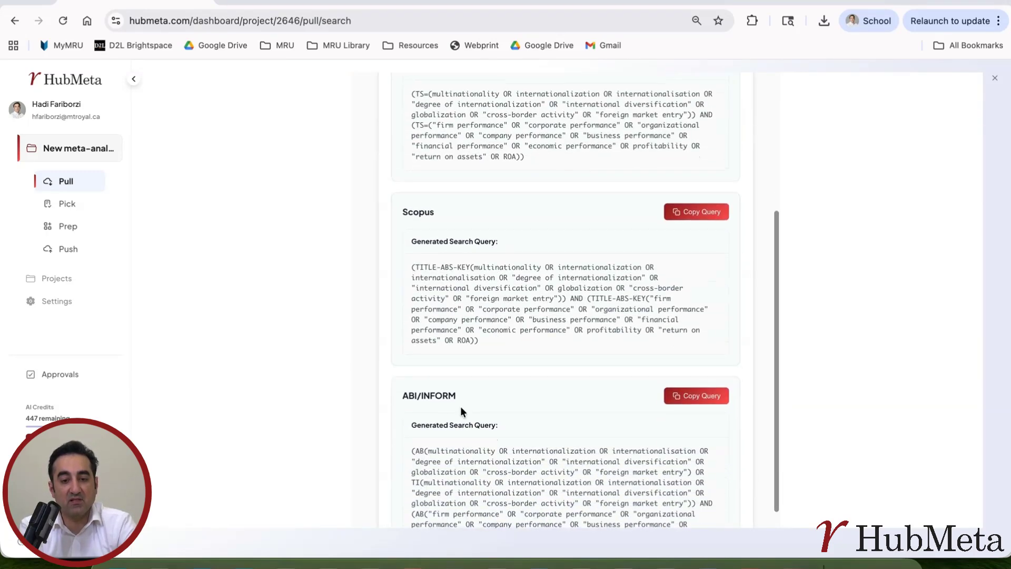
scroll(456, 421, "up", 5)
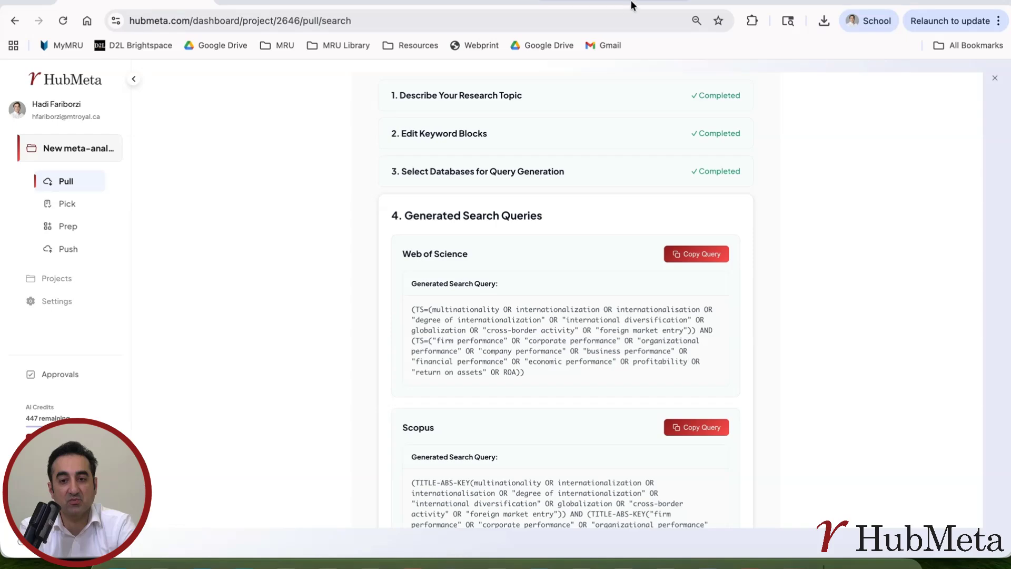
Step: Paste the generated query into Web of Science Advanced Search and run it, getting 3,813 results
left_click(574, 1)
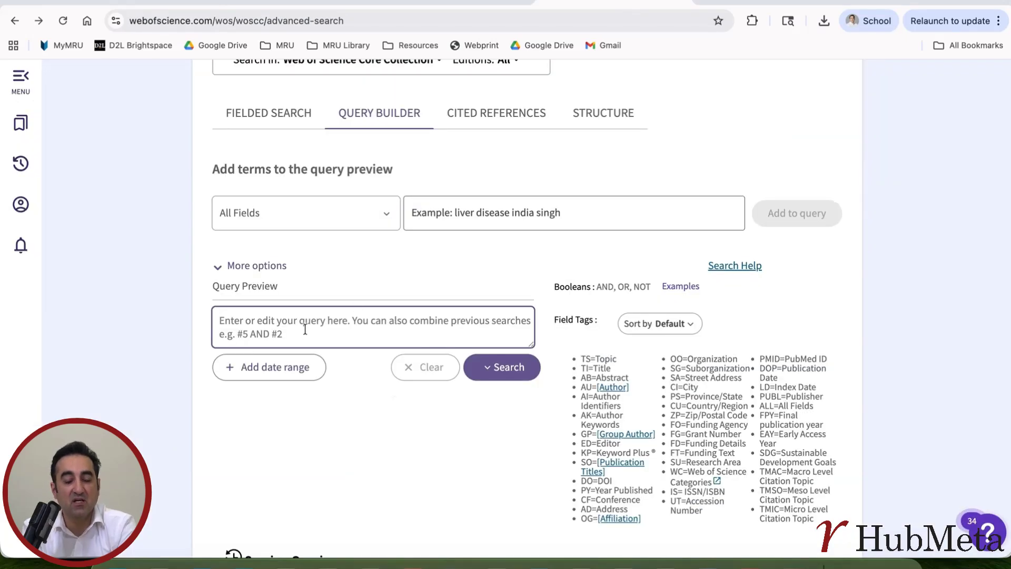
key("ctrl+v")
left_click(504, 368)
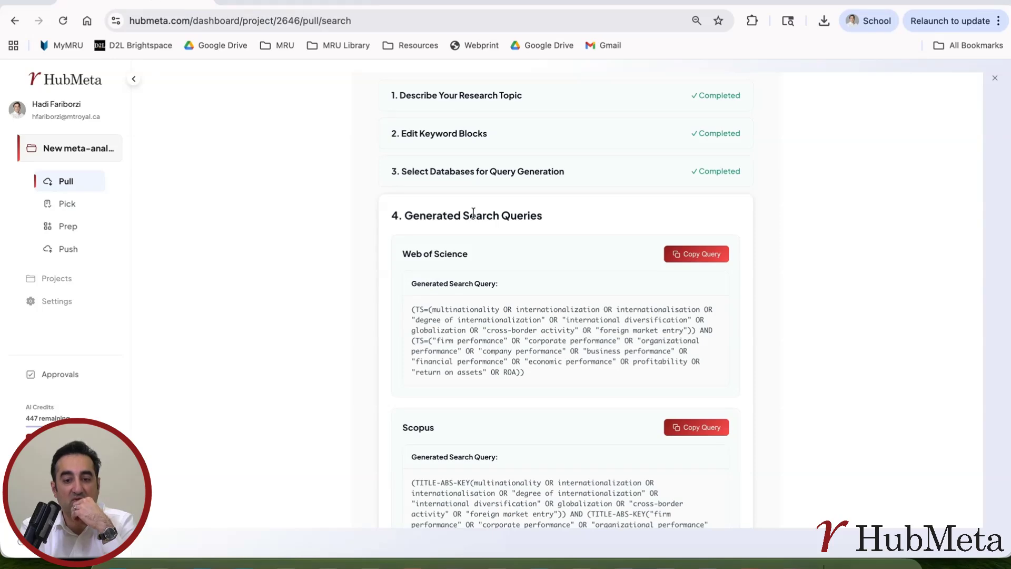
scroll(588, 352, "down", 3)
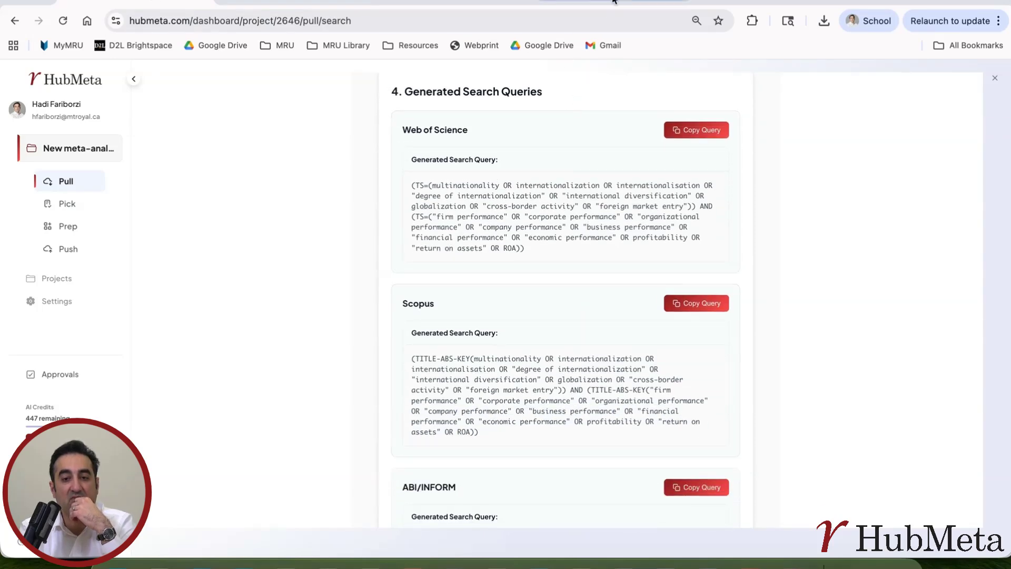
left_click(606, 4)
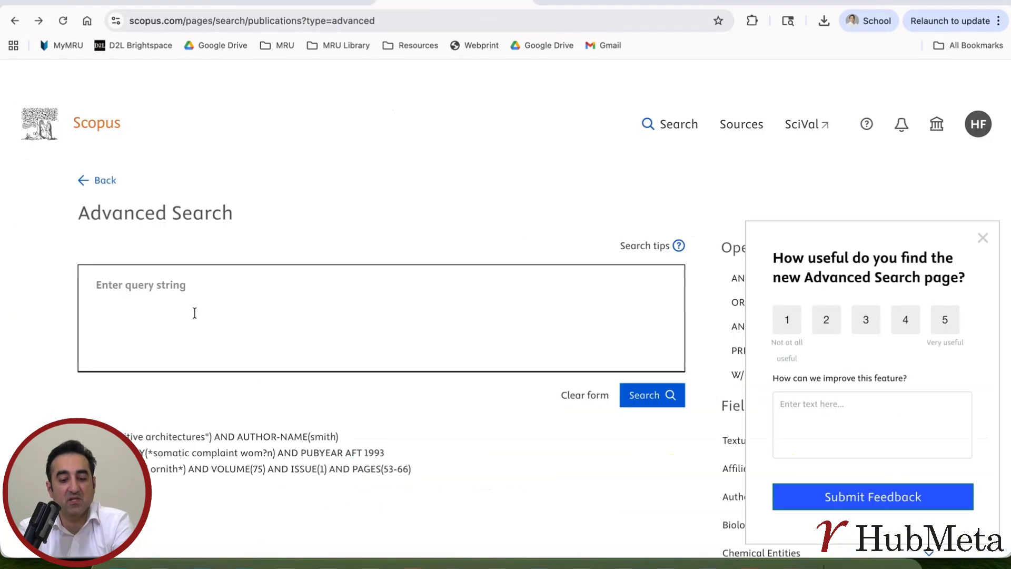
Step: Paste and run the TITLE-ABS-KEY query in Scopus (3,374 documents), then open the Export menu
type("(TITLE-ABS-KEY(multinationality OR internationalization OR internationalisation OR \"degree of internationalization\" OR \"international diversification\" OR globalization OR \"cross-border activity\" OR \"foreign market entry\")) AND (TITLE-ABS-KEY(\"firm performance\" OR \"corporate performance\" OR \"organizational performance\" OR \"company performance\" OR \"business performance\" OR \"financial performance\" OR \"economic performance\" OR profitability OR \"return on assets\" OR ROA))")
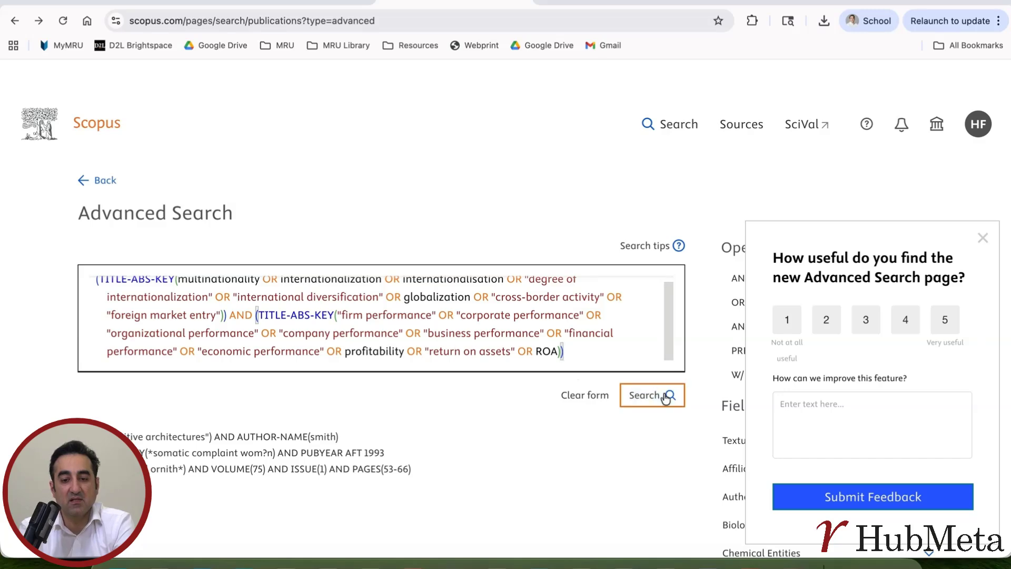
left_click(648, 396)
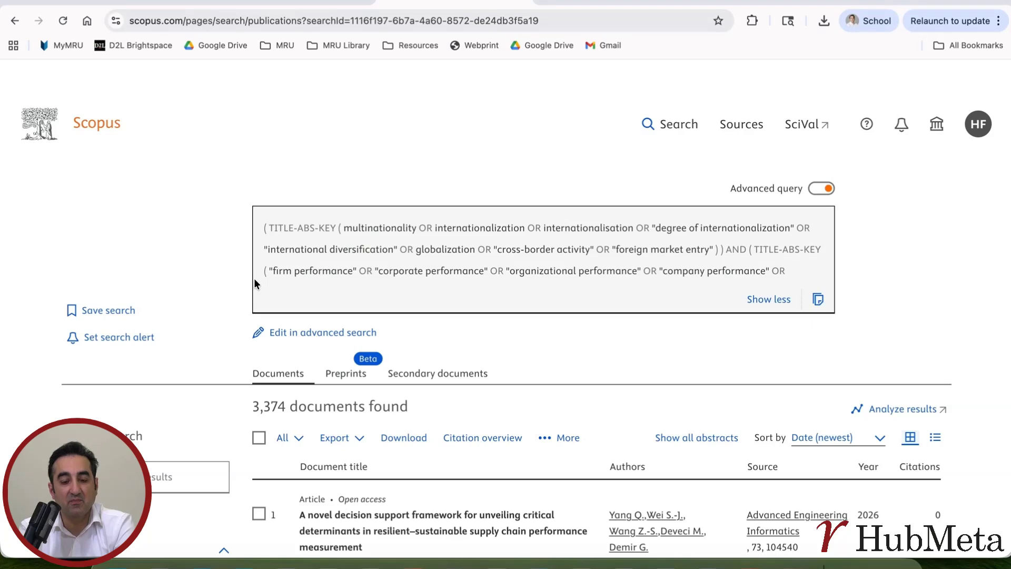
left_click(359, 441)
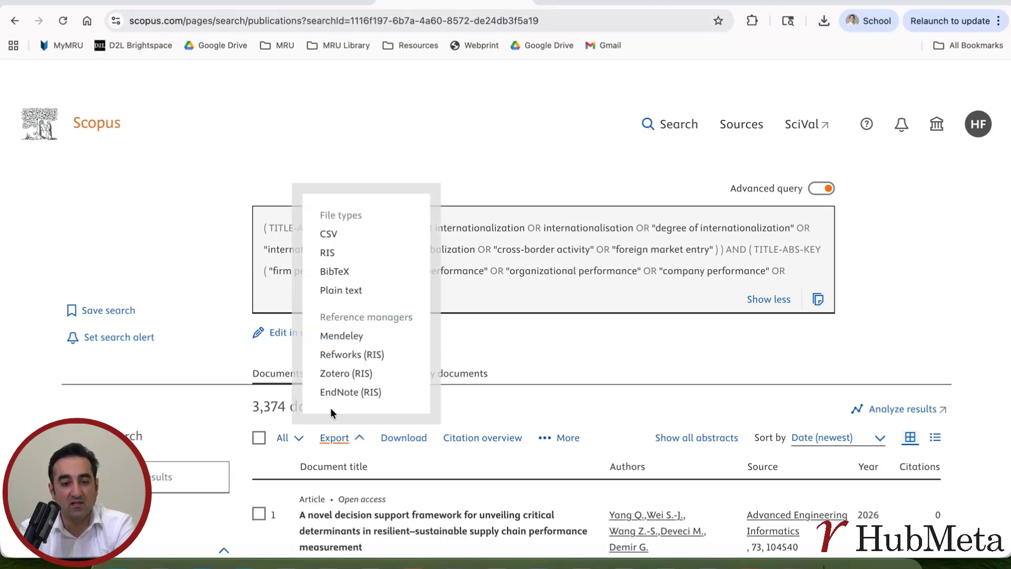
Step: Export Scopus documents 1 to 3374 as RIS with abstracts, then go back to Web of Science
left_click(328, 255)
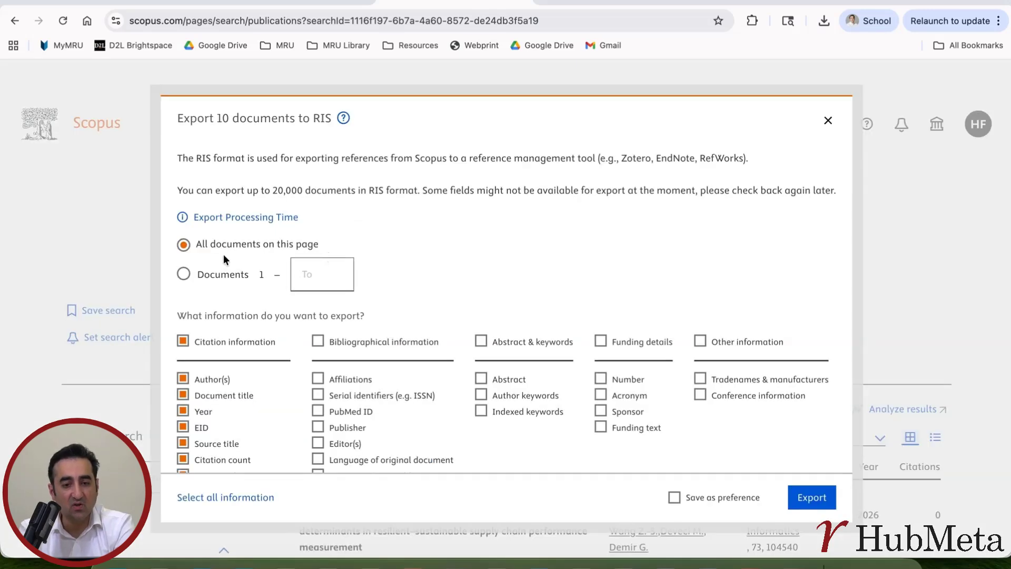
left_click(184, 274)
left_click(302, 286)
type("3")
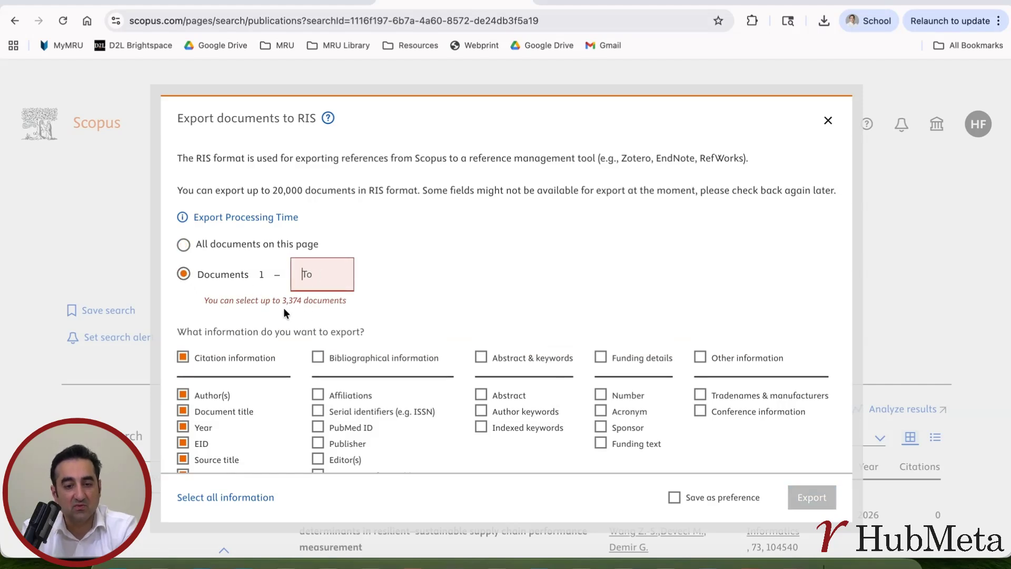
type("3")
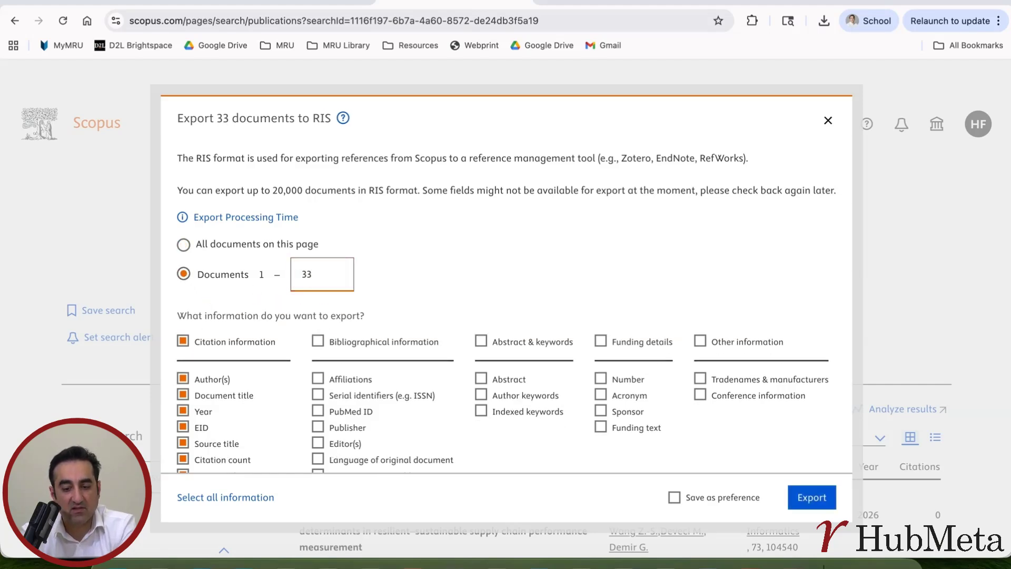
type("74")
scroll(422, 397, "down", 2)
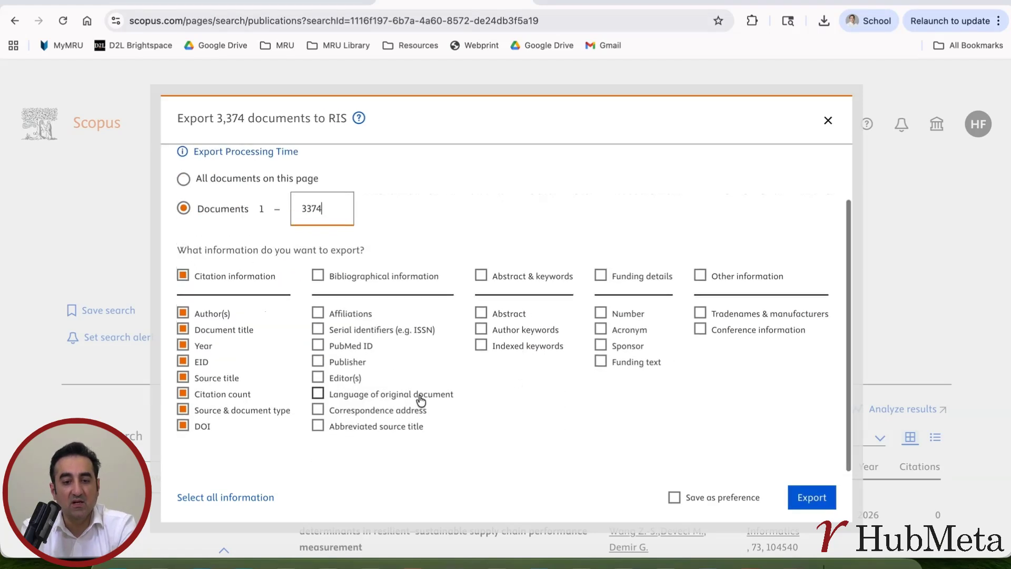
left_click(481, 314)
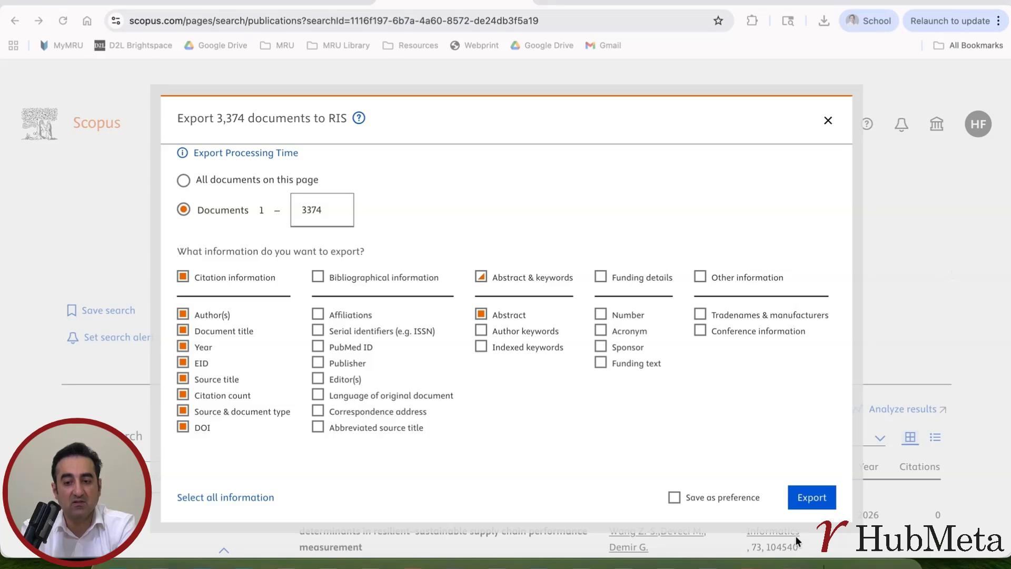
left_click(807, 499)
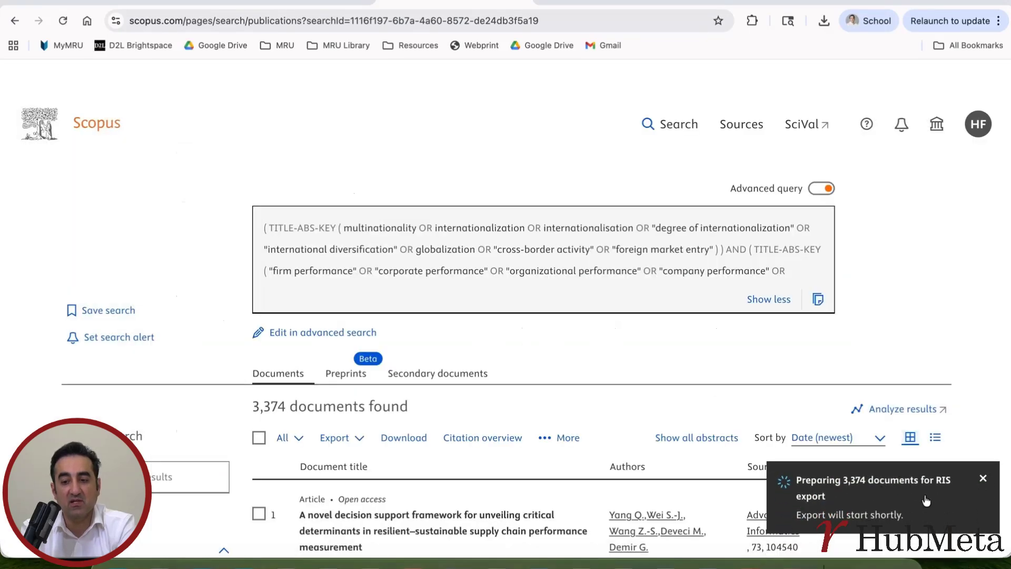
left_click(605, 1)
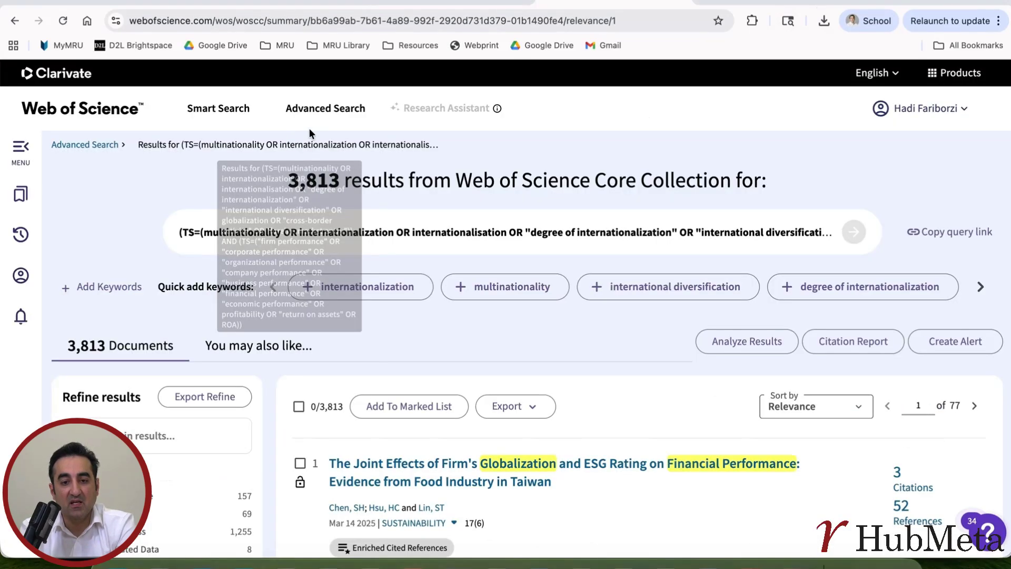
Step: Select all results and prepare an RIS export of records 1–1000 with Author, Title, Source, Abstract content
left_click(299, 406)
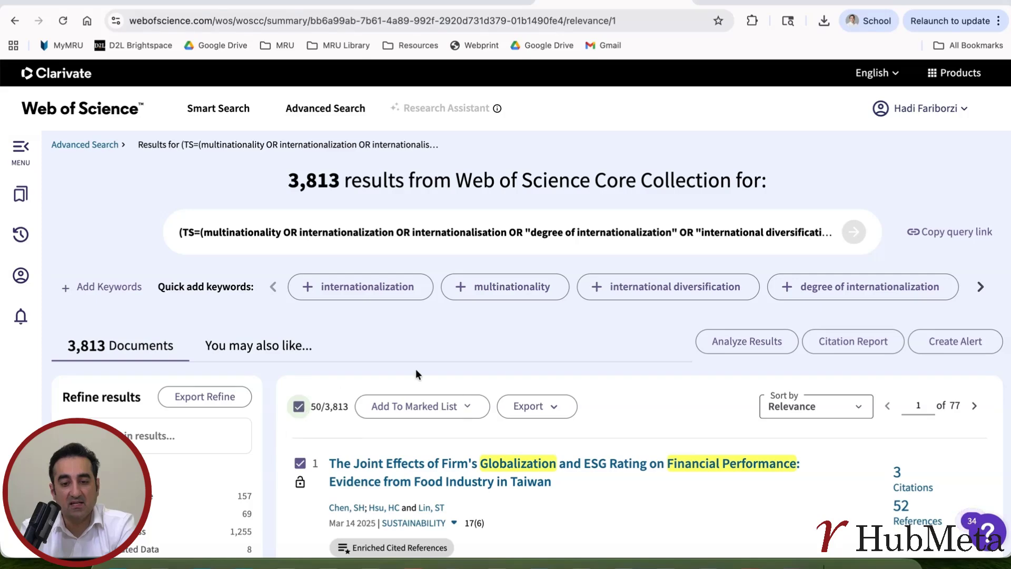
left_click(535, 408)
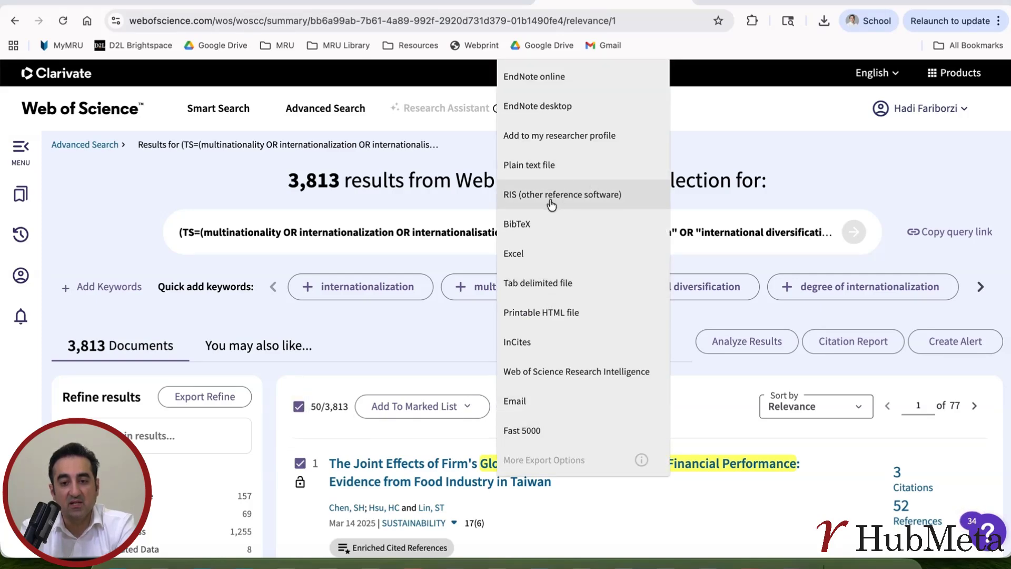
left_click(531, 198)
left_click(364, 334)
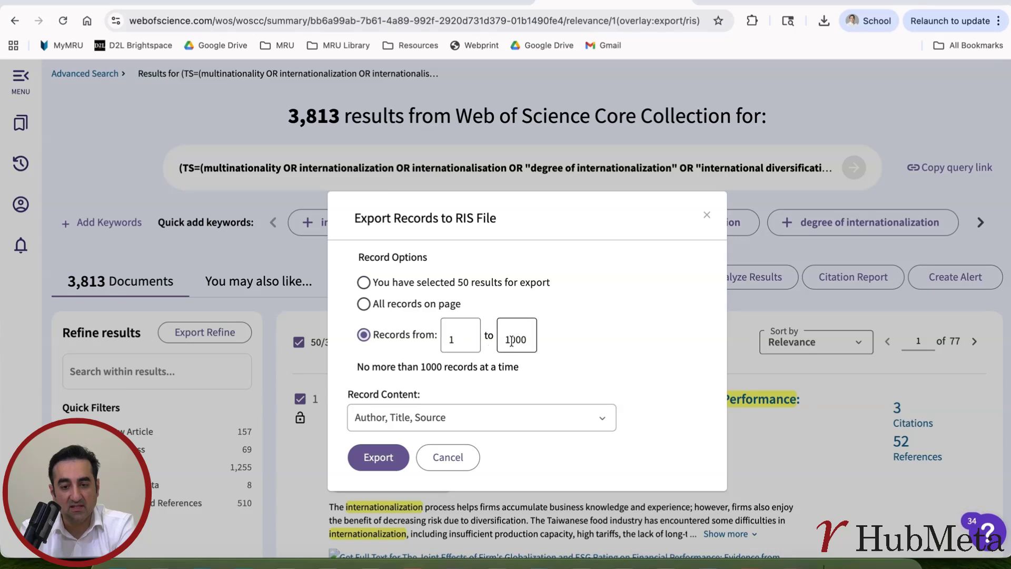
left_click(604, 421)
left_click(463, 446)
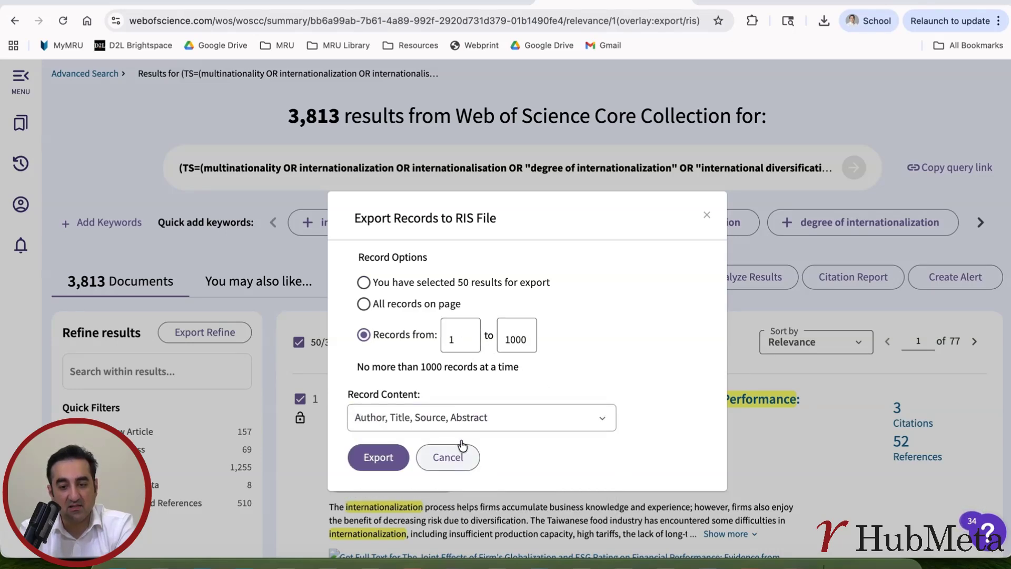